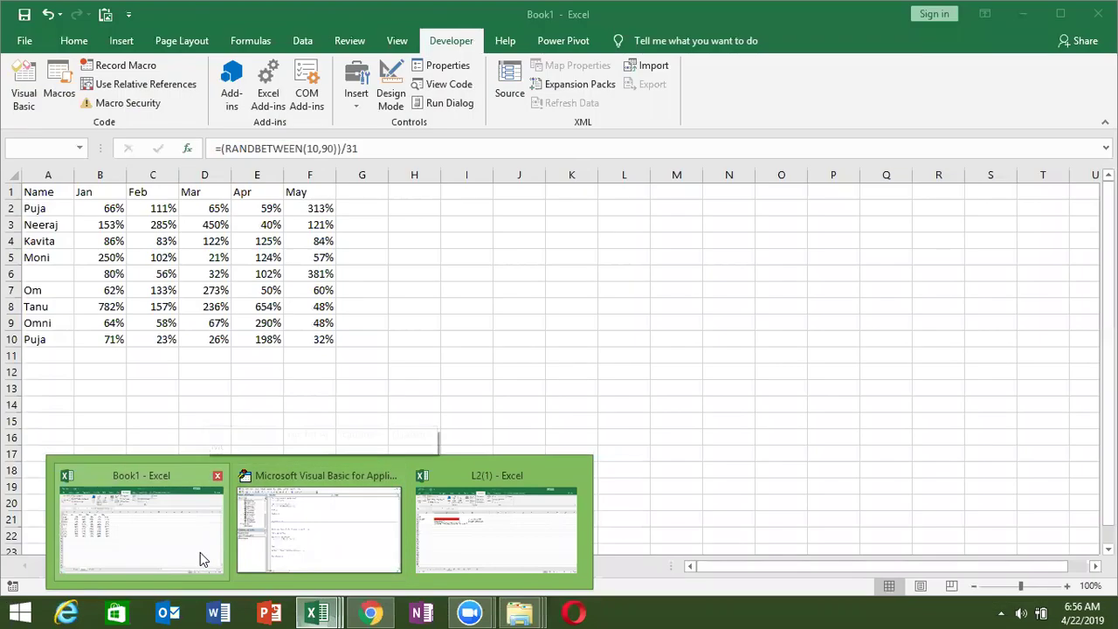
# Step: Switch to the L2(1) workbook and open sheet Q6
pyautogui.click(201, 552)
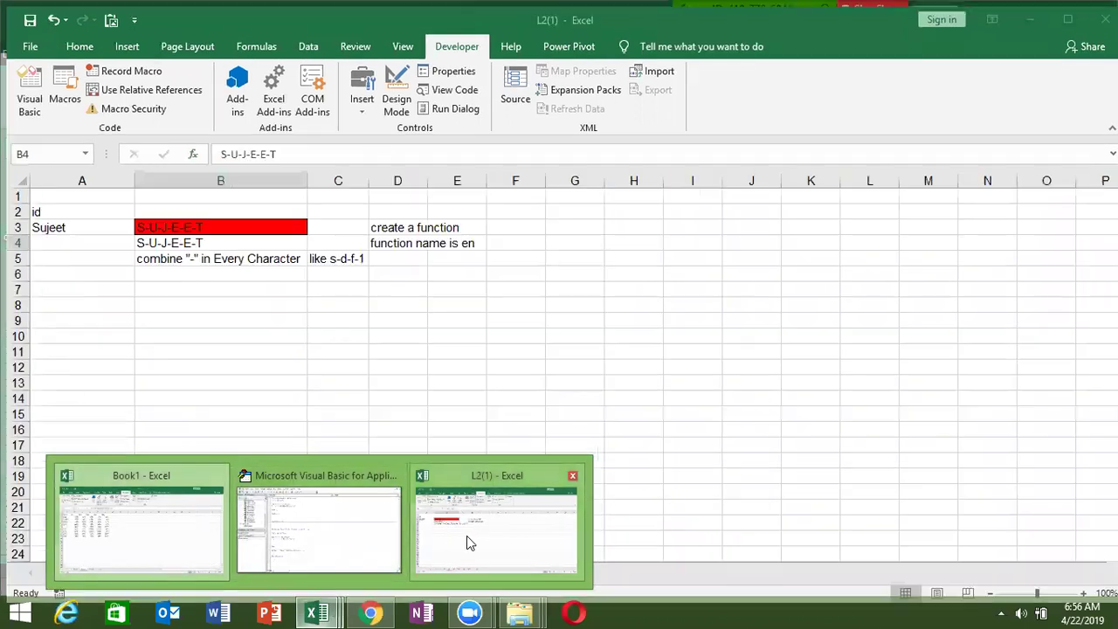
pyautogui.click(466, 536)
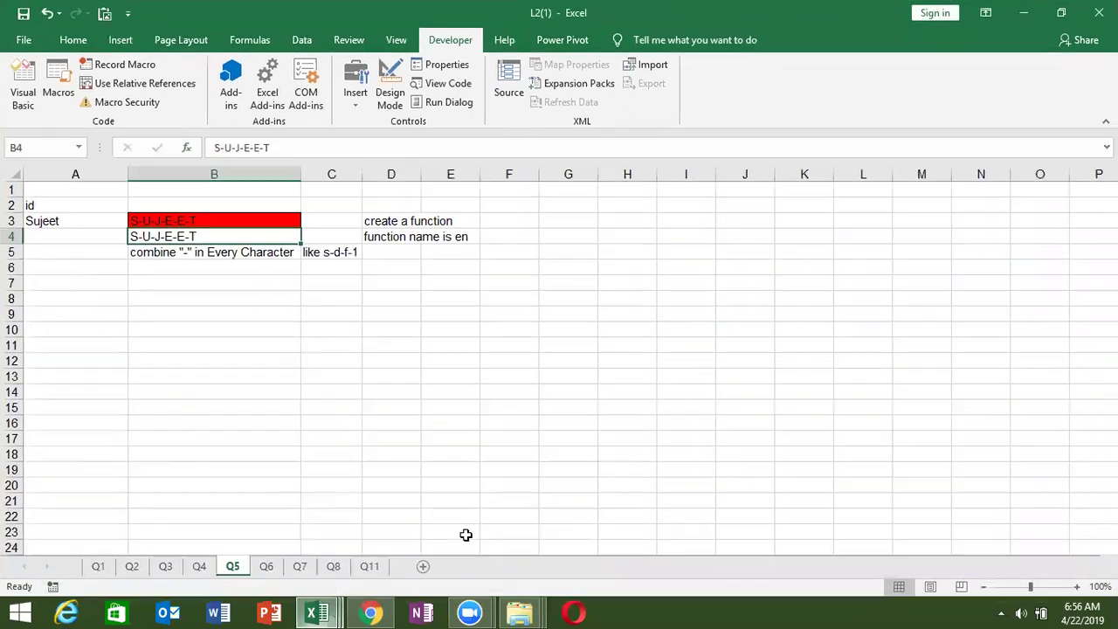
pyautogui.click(271, 569)
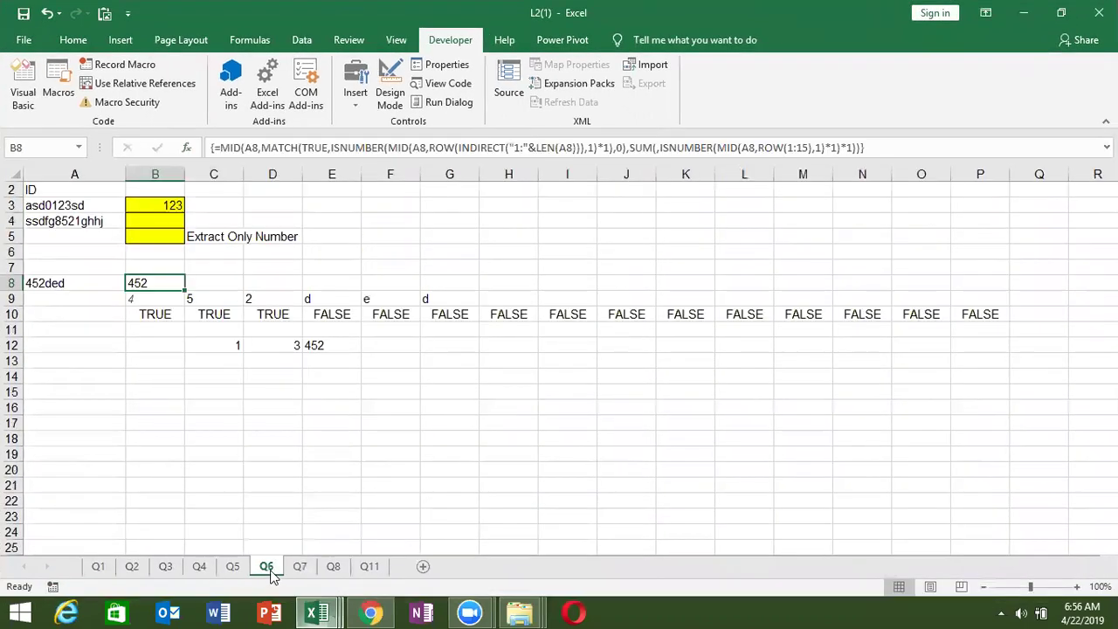
# Step: Clear rows 7–13 on sheet Q6, dismissing the array warning along the way
pyautogui.click(262, 500)
pyautogui.moveTo(43, 269); pyautogui.dragTo(969, 348)
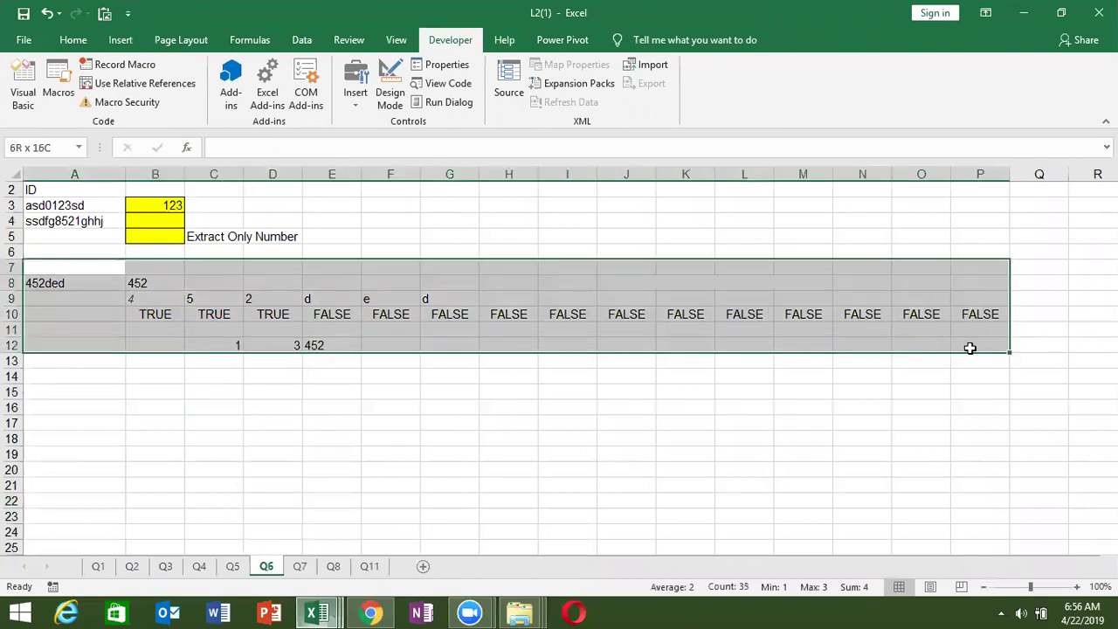
pyautogui.press('Delete')
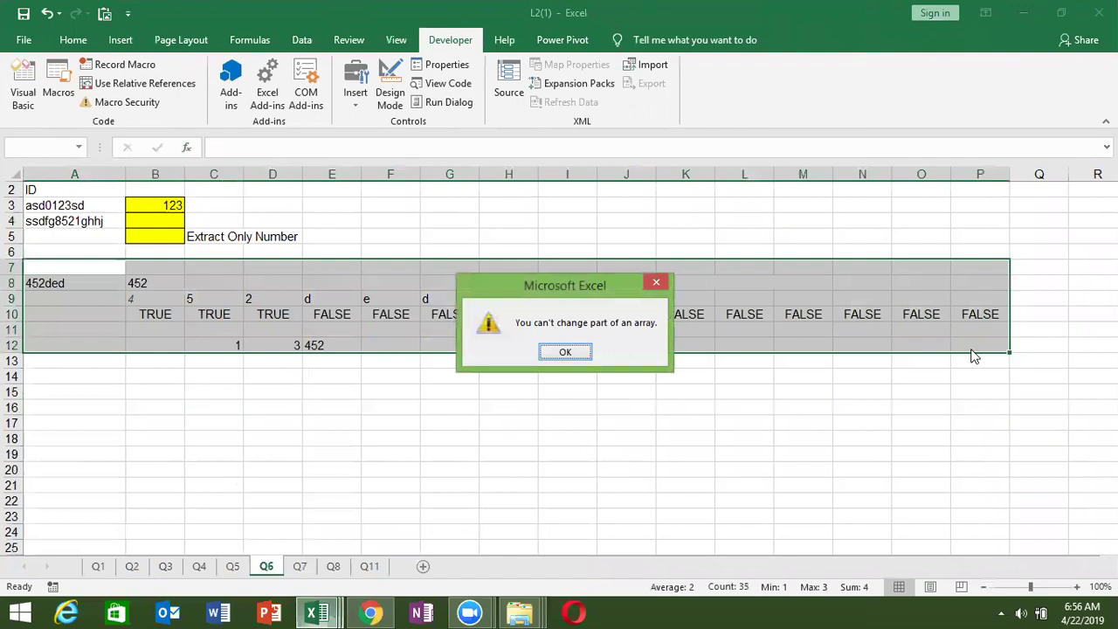
pyautogui.press('Return')
pyautogui.hotkey('shift', 'Down')
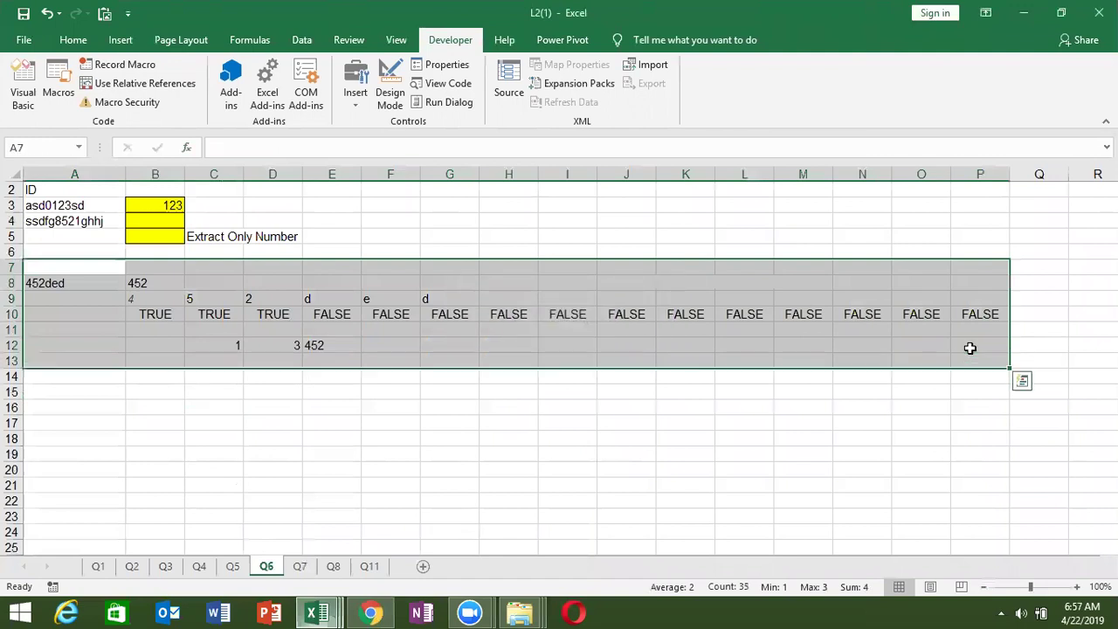
pyautogui.hotkey('shift', 'space')
pyautogui.press('Delete')
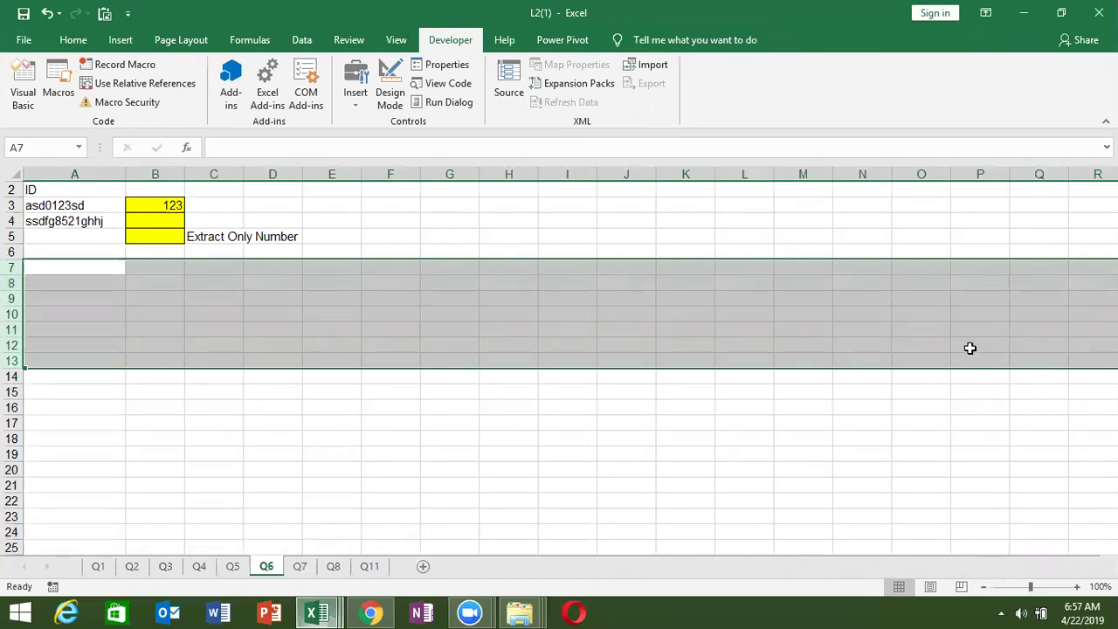
# Step: Review the sample IDs in A3:A4 and result cell B3, then show the desktop
pyautogui.press('Up')
pyautogui.press('Up')
pyautogui.press('Up')
pyautogui.press('Up')
pyautogui.press('Right')
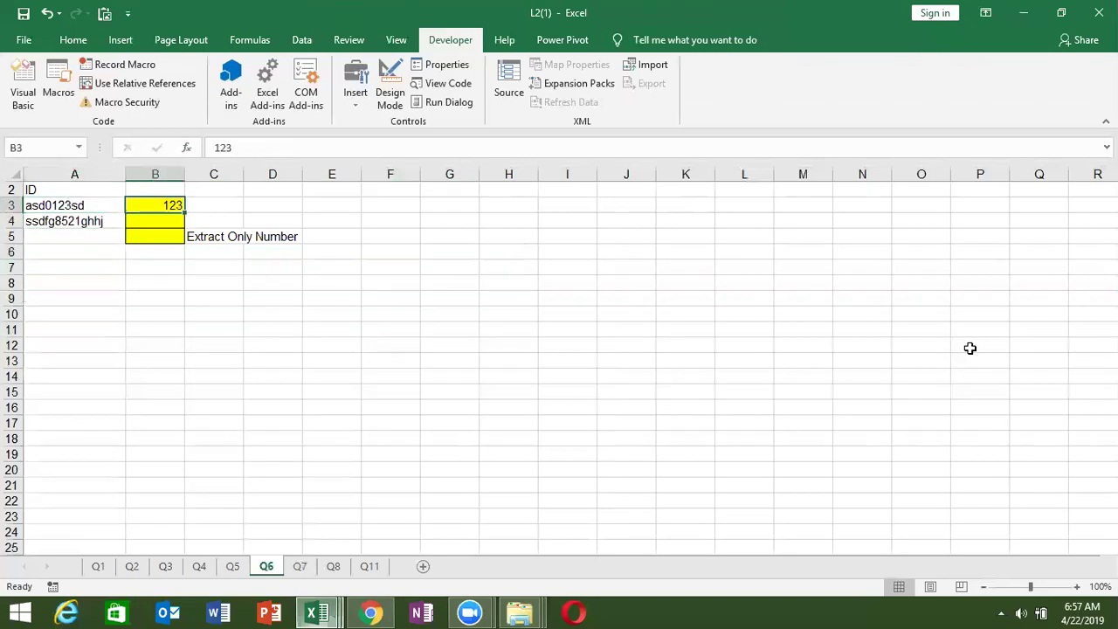
pyautogui.press('Left')
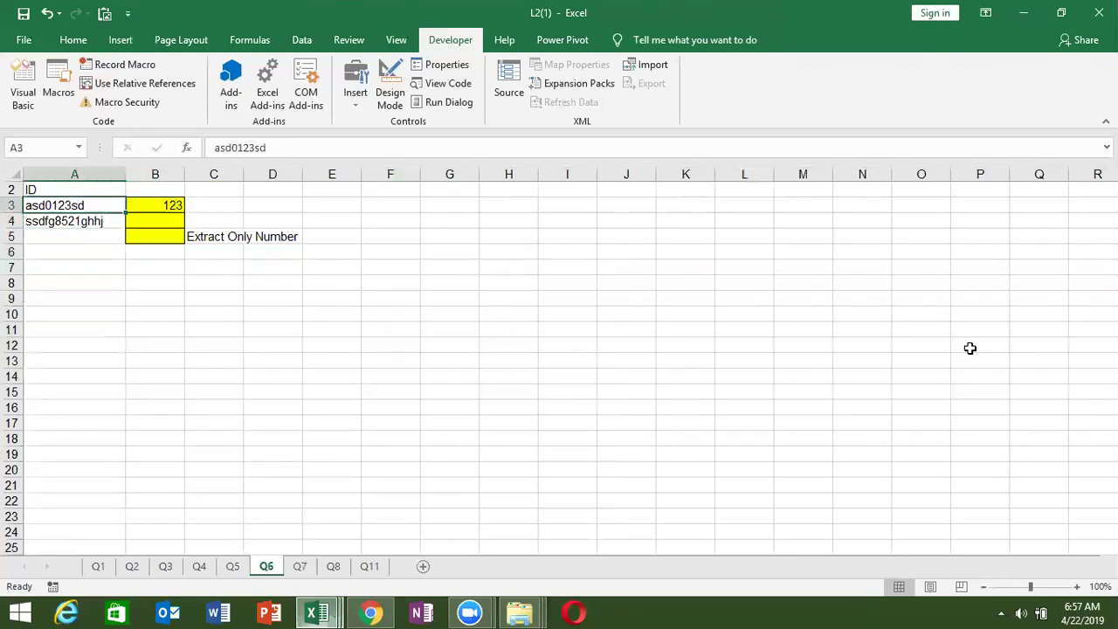
pyautogui.press('Down')
pyautogui.press('Up')
pyautogui.press('Right')
pyautogui.hotkey('alt', 'Tab')
pyautogui.hotkey('alt', 'Tab')
pyautogui.hotkey('alt', 'Tab')
pyautogui.press('super+d')
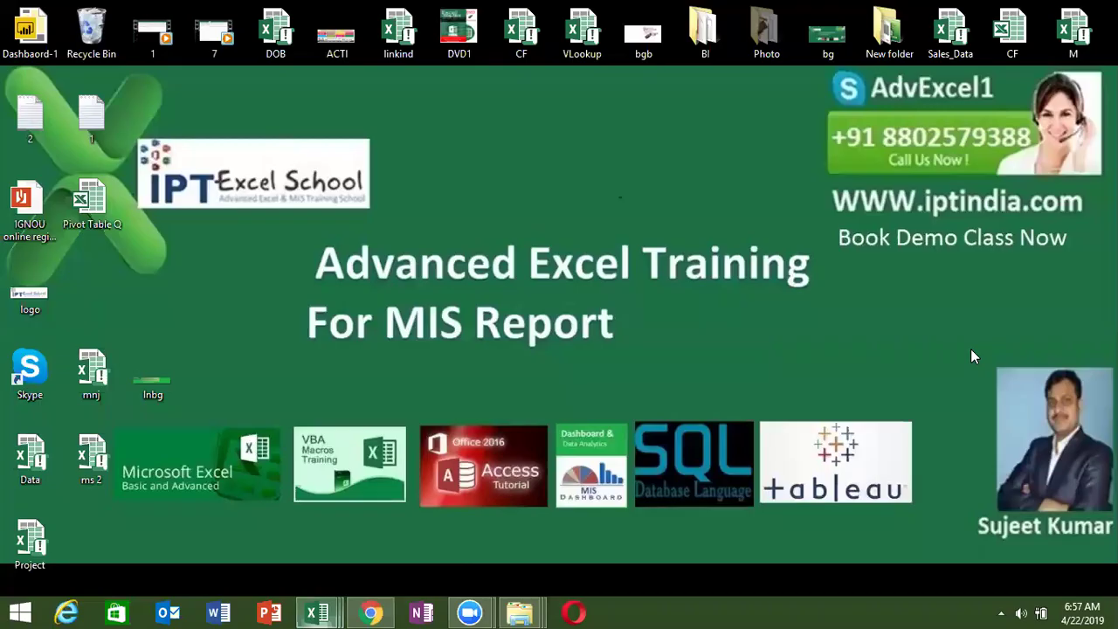
pyautogui.moveTo(316, 612)
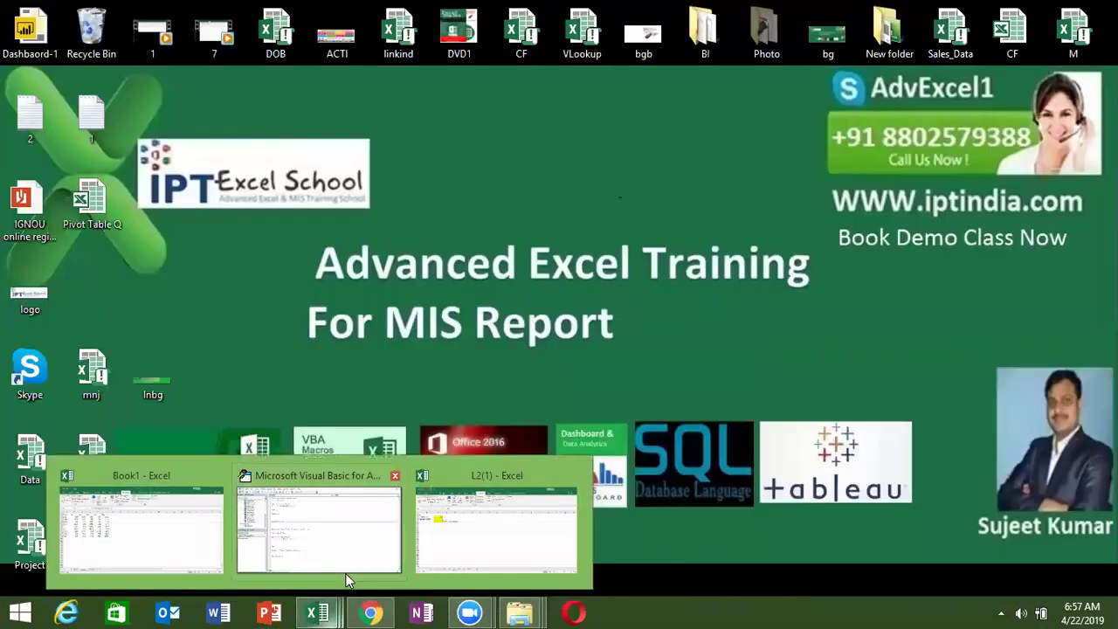
# Step: Declare Function ExtNum(n As String) below the last End Function in Module3
pyautogui.click(347, 577)
pyautogui.click(309, 529)
pyautogui.press('Return')
pyautogui.press('Return')
pyautogui.press('BackSpace')
pyautogui.write('function ')
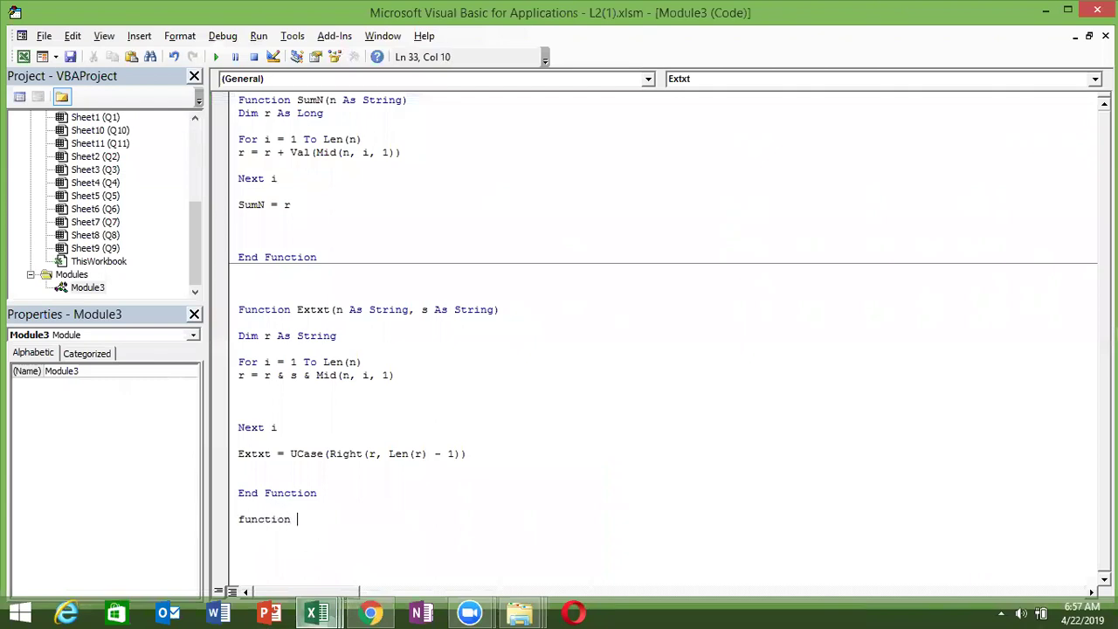
pyautogui.write('ExtNum(')
pyautogui.write('n as ')
pyautogui.write('st')
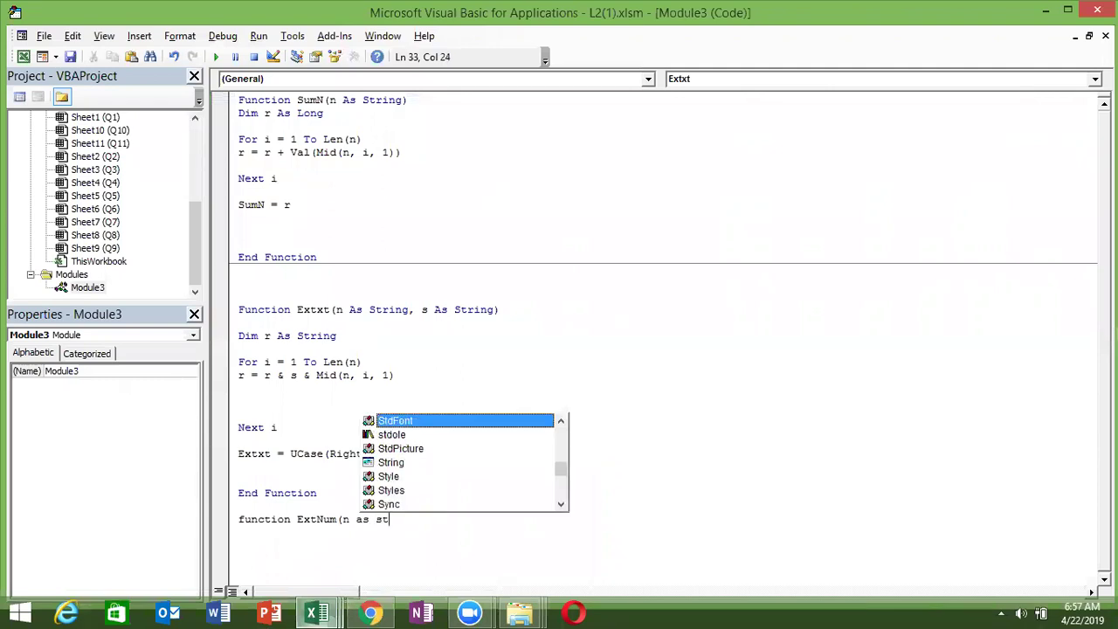
pyautogui.press('Down')
pyautogui.press('Down')
pyautogui.press('Down')
pyautogui.press('Tab')
pyautogui.write(')')
pyautogui.press('Return')
pyautogui.press('Return')
pyautogui.press('Down')
pyautogui.press('Down')
pyautogui.press('Down')
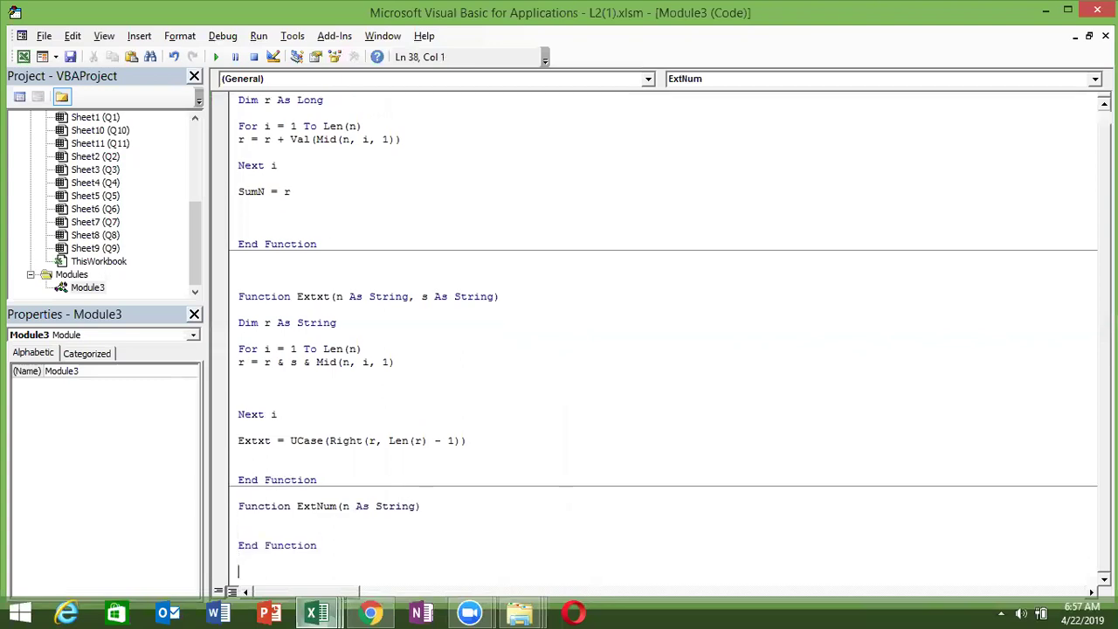
pyautogui.press('Return')
pyautogui.press('Return')
pyautogui.press('Down')
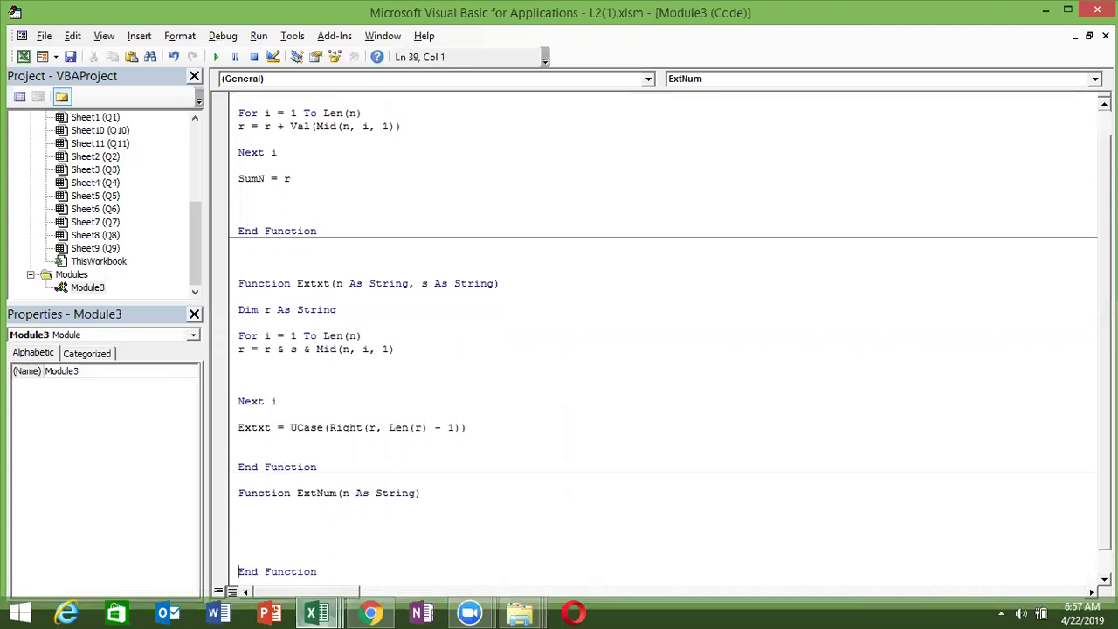
# Step: Add a For i = 57 To 127 … Next i loop inside ExtNum
pyautogui.press('Up')
pyautogui.press('Up')
pyautogui.press('Up')
pyautogui.press('Up')
pyautogui.press('Up')
pyautogui.press('Up')
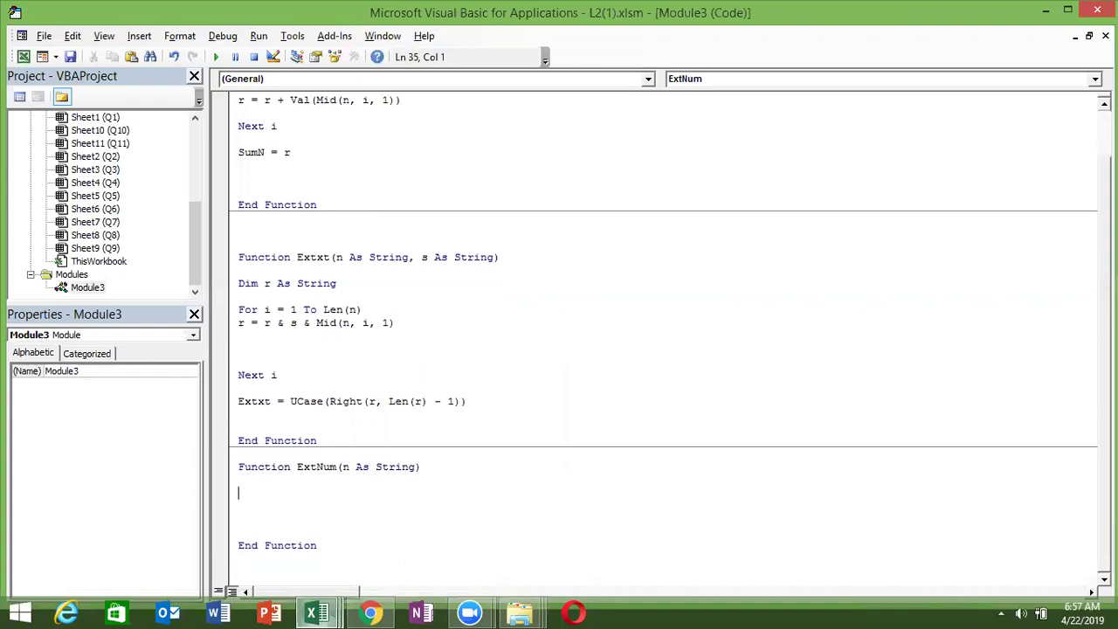
pyautogui.write('for i = ')
pyautogui.write('5')
pyautogui.write('7 to ')
pyautogui.write('127')
pyautogui.press('Return')
pyautogui.press('Return')
pyautogui.press('Return')
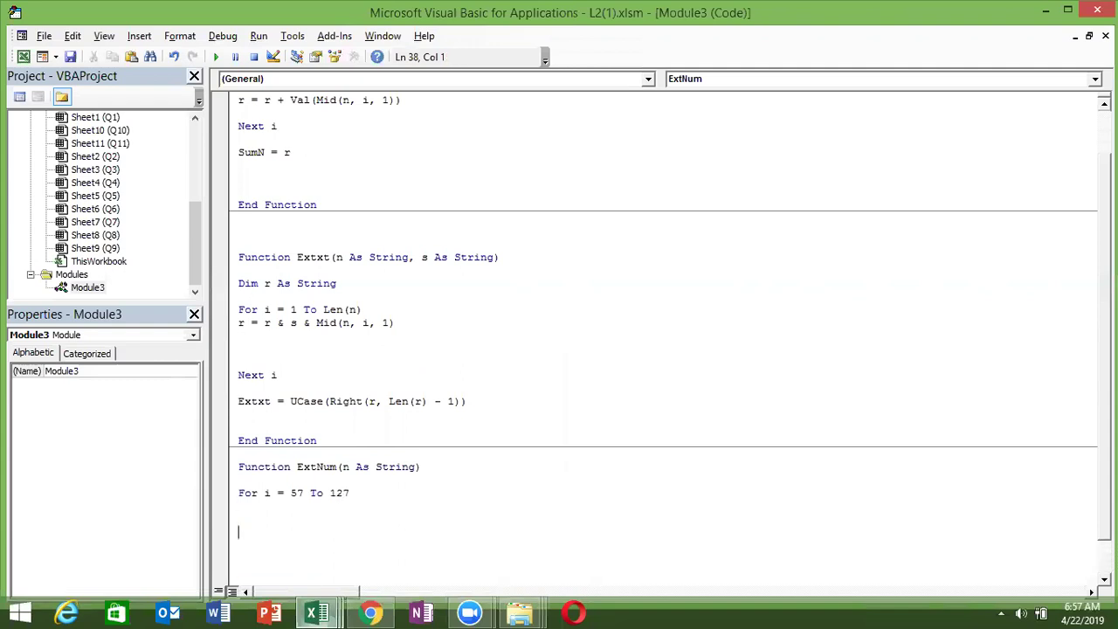
pyautogui.write('next i')
pyautogui.press('Return')
# Step: On Book1 Sheet2, enter 65 in J4 and =CHAR(J4) in K4
pyautogui.hotkey('alt', 'Tab')
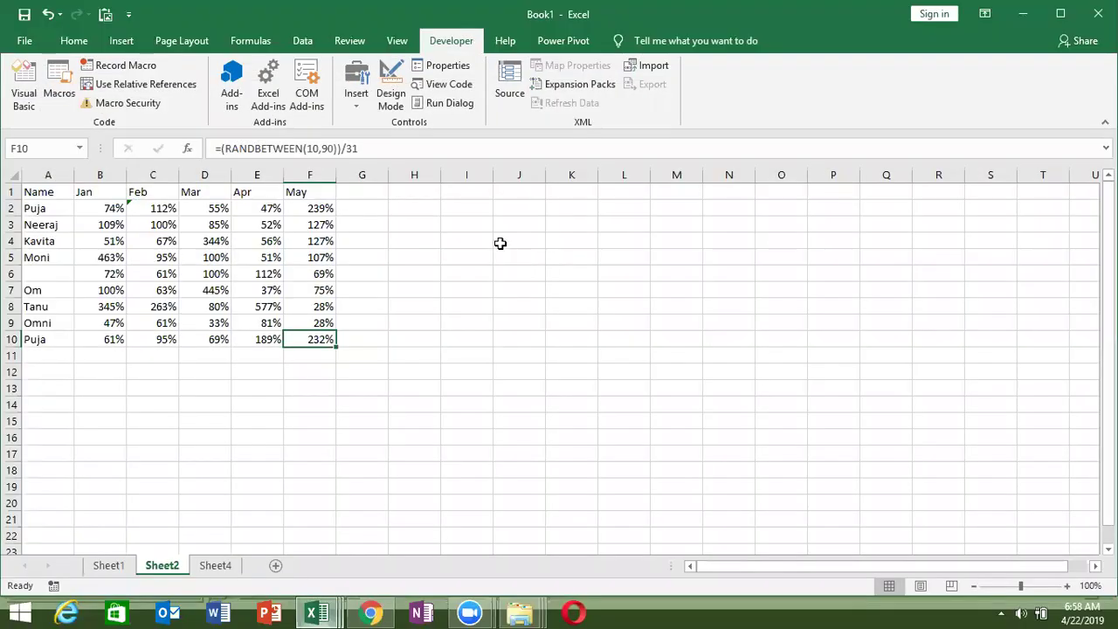
pyautogui.click(500, 243)
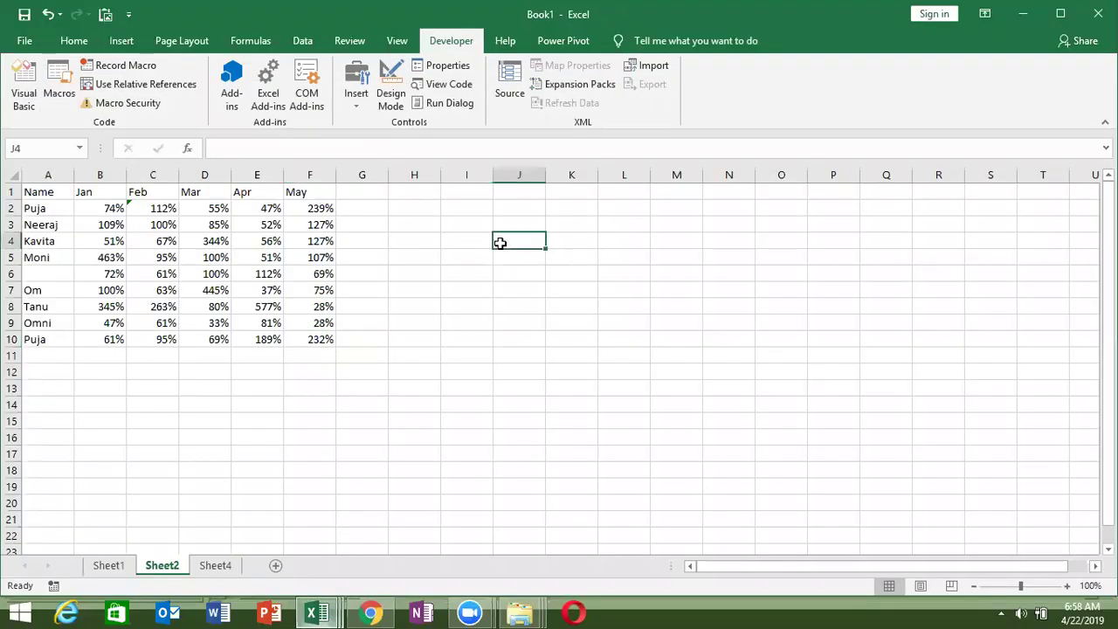
pyautogui.write('65')
pyautogui.press('Tab')
pyautogui.write('=')
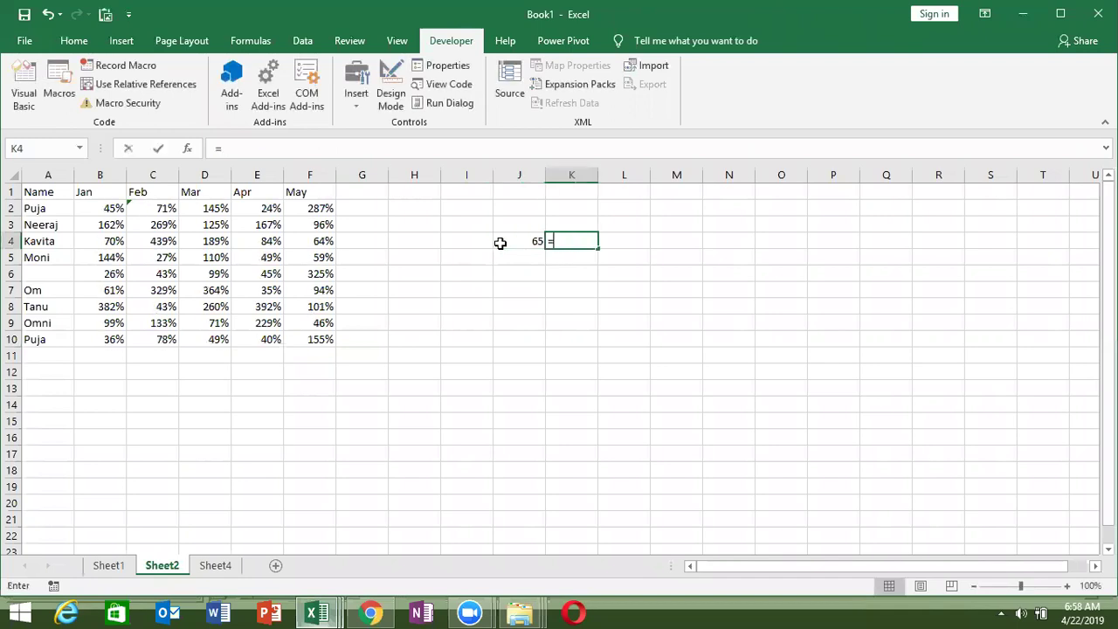
pyautogui.write('ch')
pyautogui.press('Tab')
pyautogui.click(499, 243)
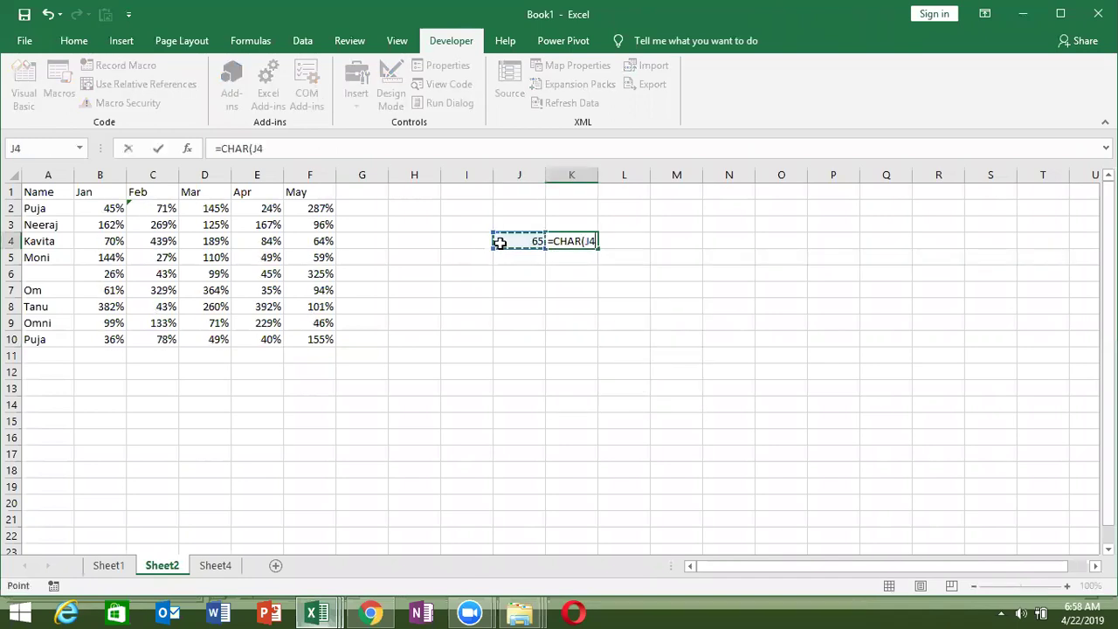
pyautogui.press('Return')
pyautogui.press('Right')
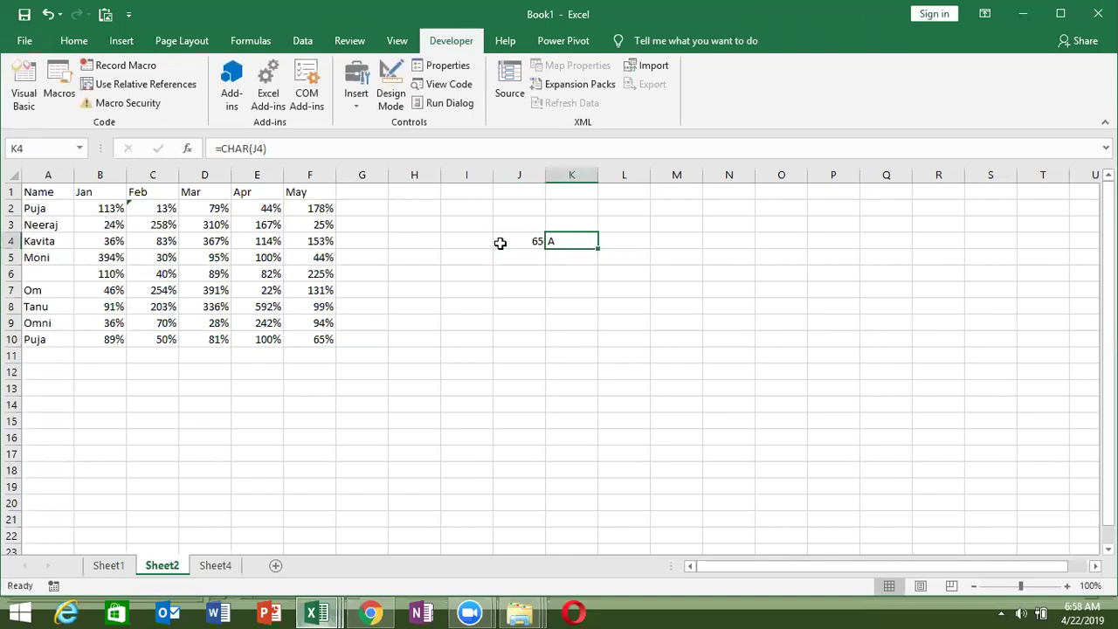
# Step: Try codes 57 and 58 in J4, finding that 58 returns a colon
pyautogui.click(500, 243)
pyautogui.write('57')
pyautogui.press('Return')
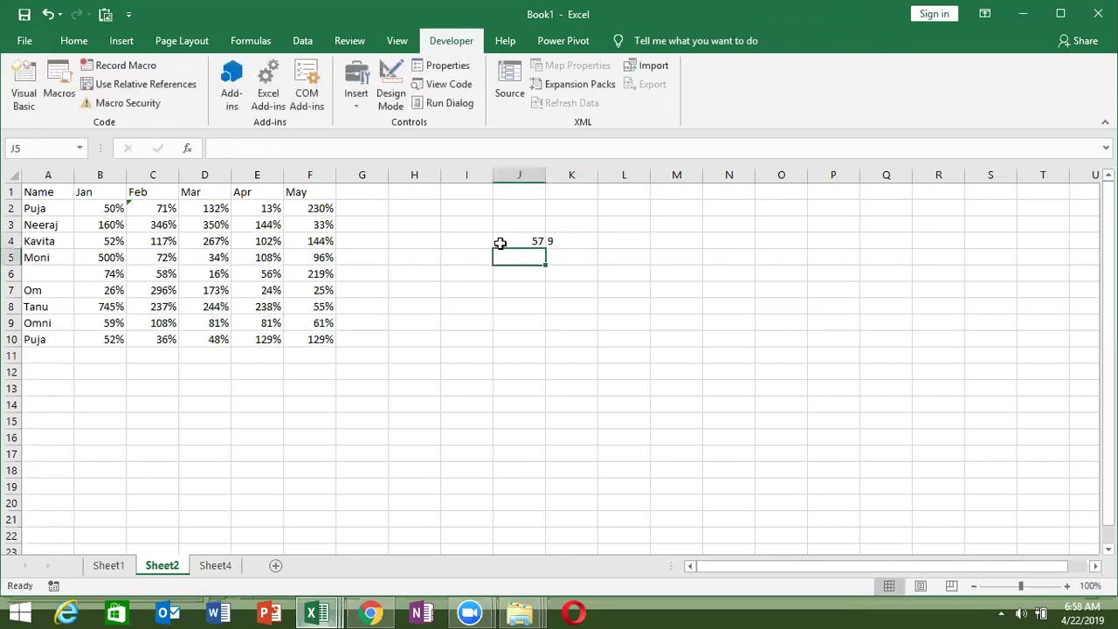
pyautogui.click(500, 243)
pyautogui.write('58')
pyautogui.press('Return')
pyautogui.click(501, 244)
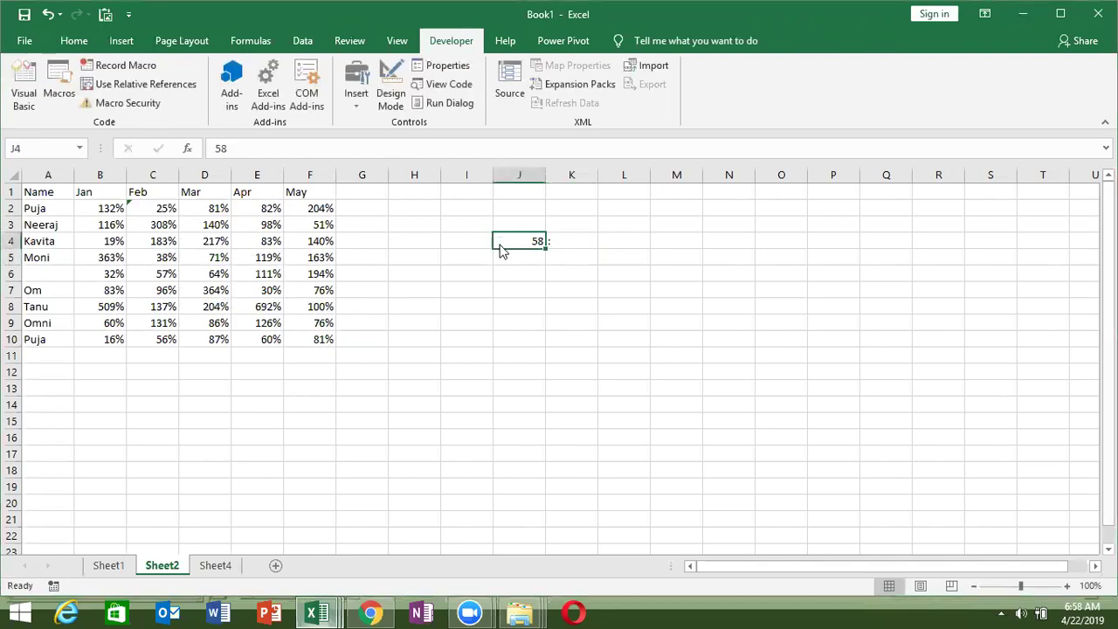
# Step: Change the ExtNum loop start from 57 to 58
pyautogui.hotkey('alt', 'Tab')
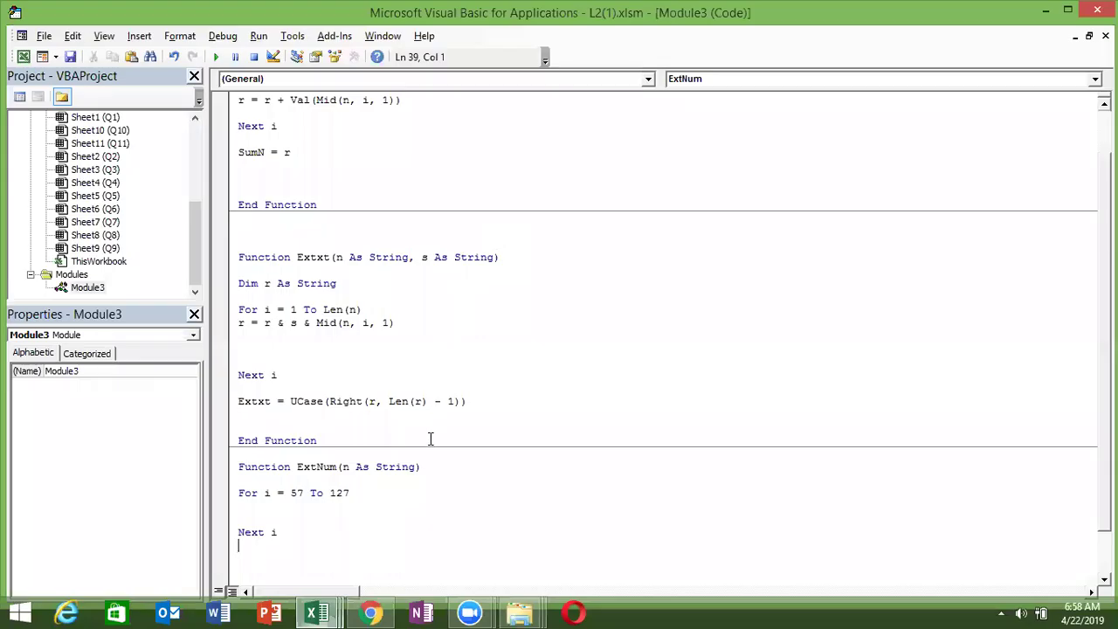
pyautogui.click(304, 493)
pyautogui.press('BackSpace')
pyautogui.write('8')
pyautogui.hotkey('alt', 'Tab')
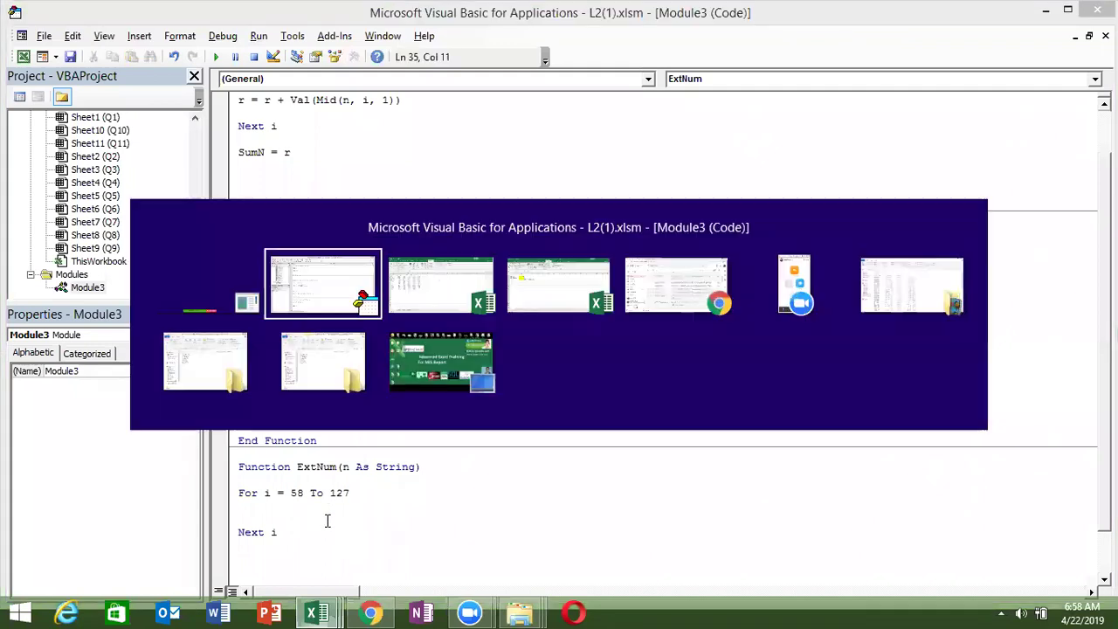
# Step: Test codes 127 and 95 in J4 against the CHAR result in K4
pyautogui.hotkey('alt', 'Tab')
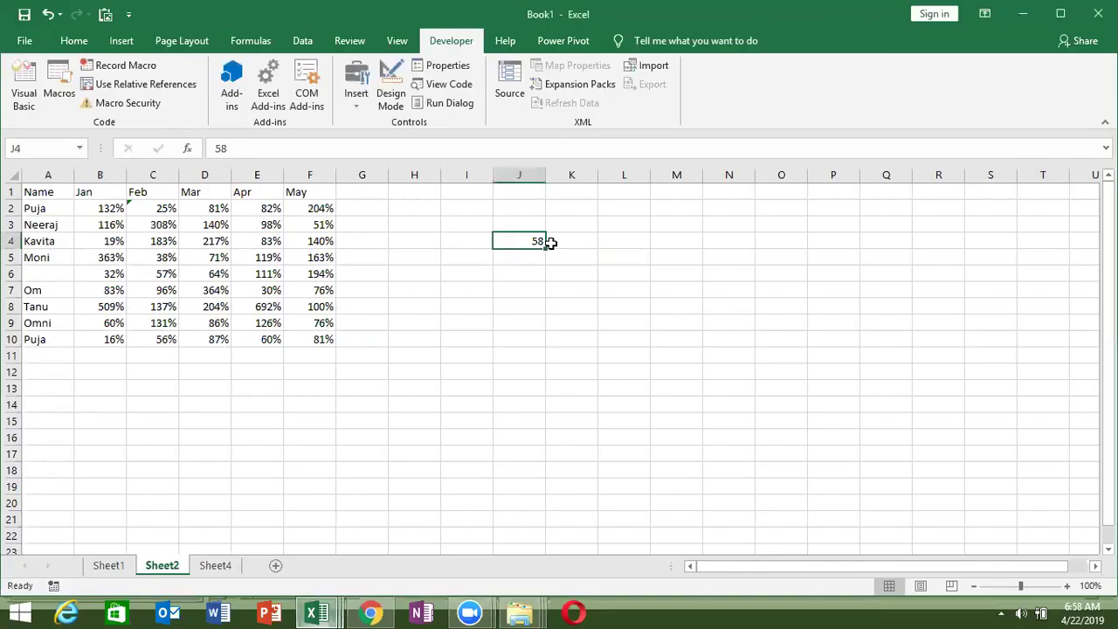
pyautogui.click(551, 243)
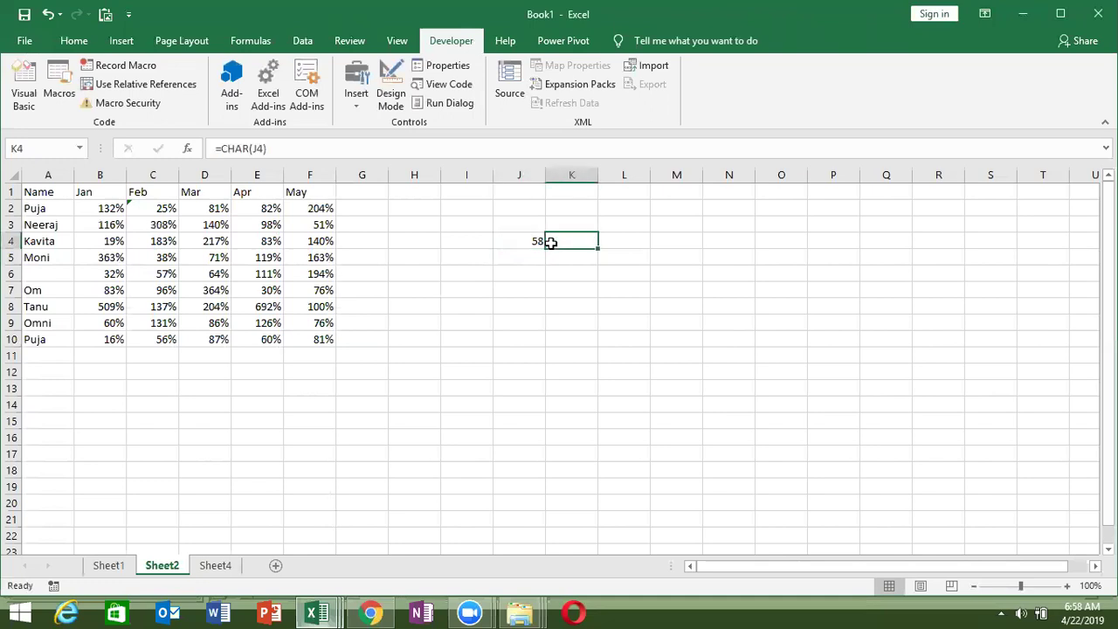
pyautogui.click(532, 241)
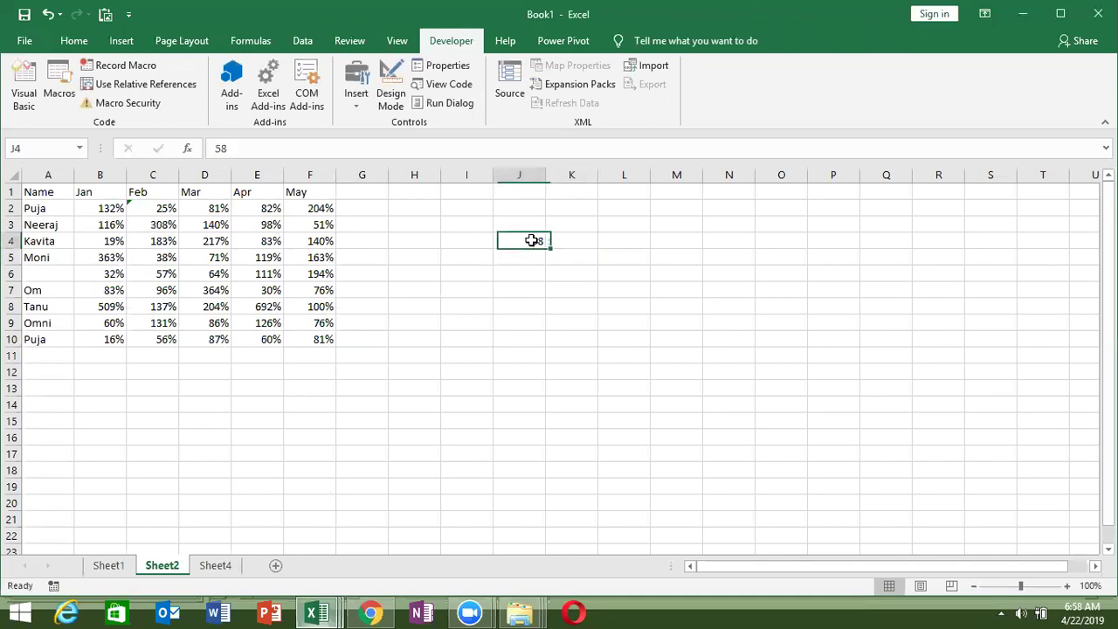
pyautogui.write('127')
pyautogui.press('Return')
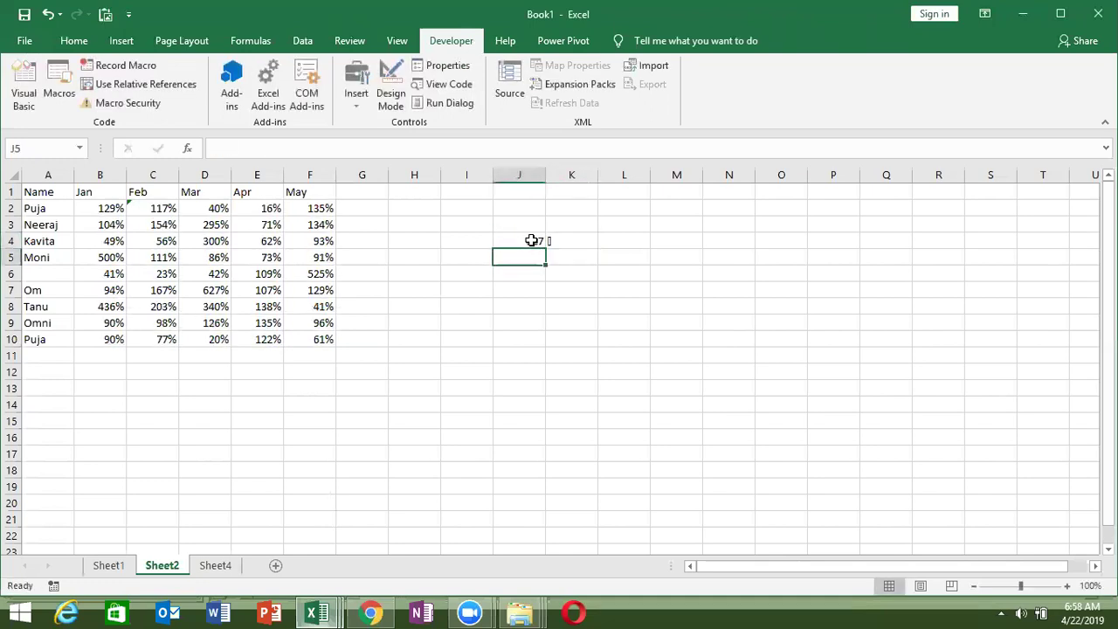
pyautogui.click(532, 241)
pyautogui.write('45')
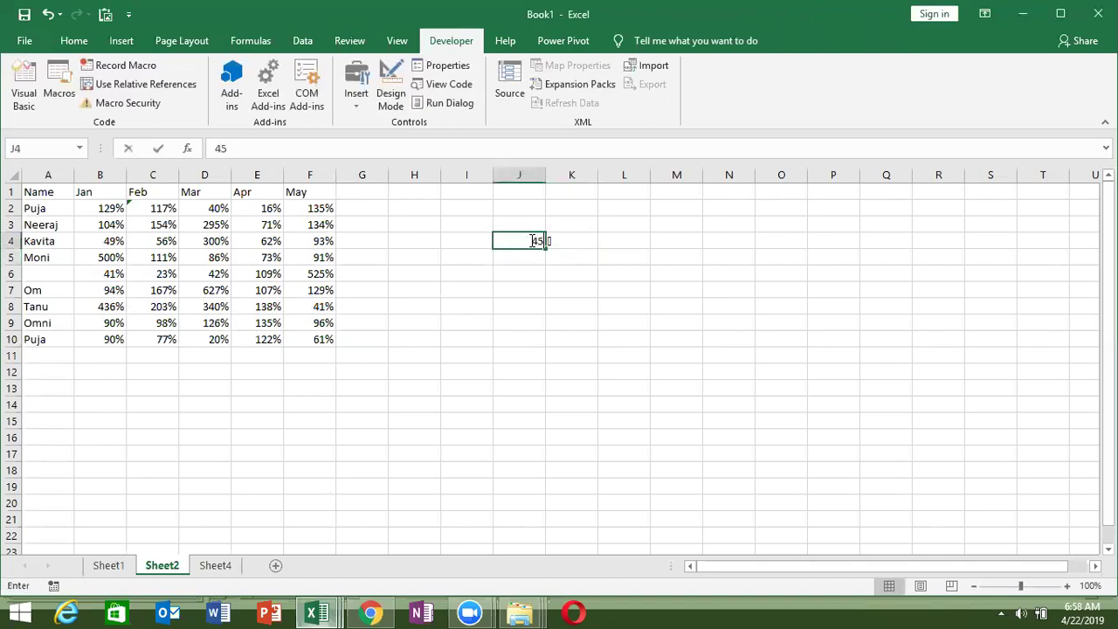
pyautogui.press('BackSpace')
pyautogui.press('BackSpace')
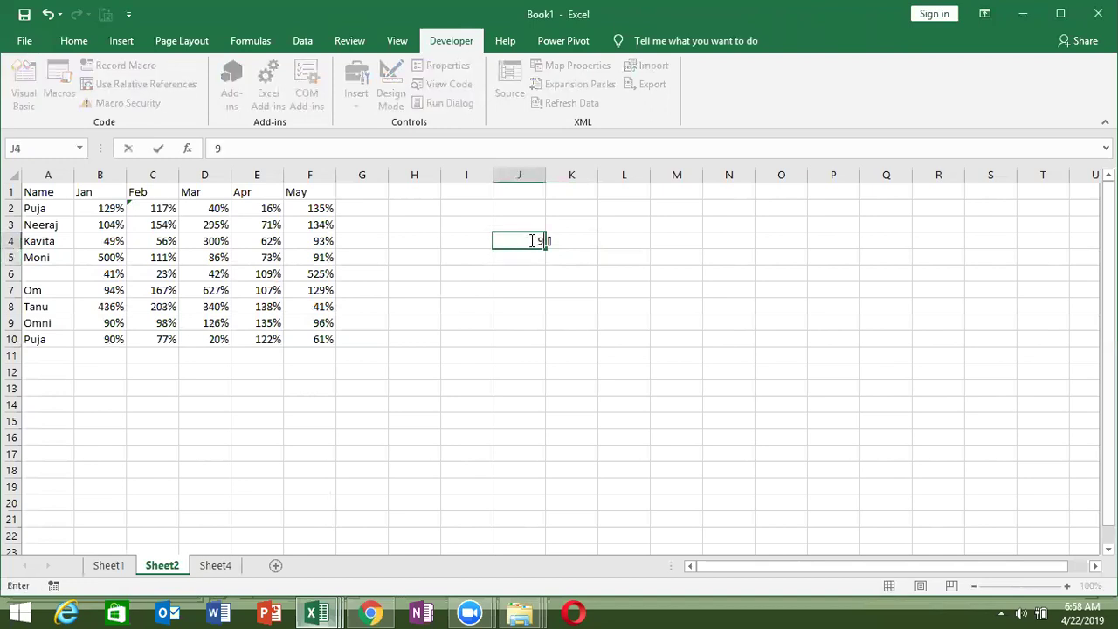
pyautogui.write('95')
pyautogui.hotkey('ctrl', 'Return')
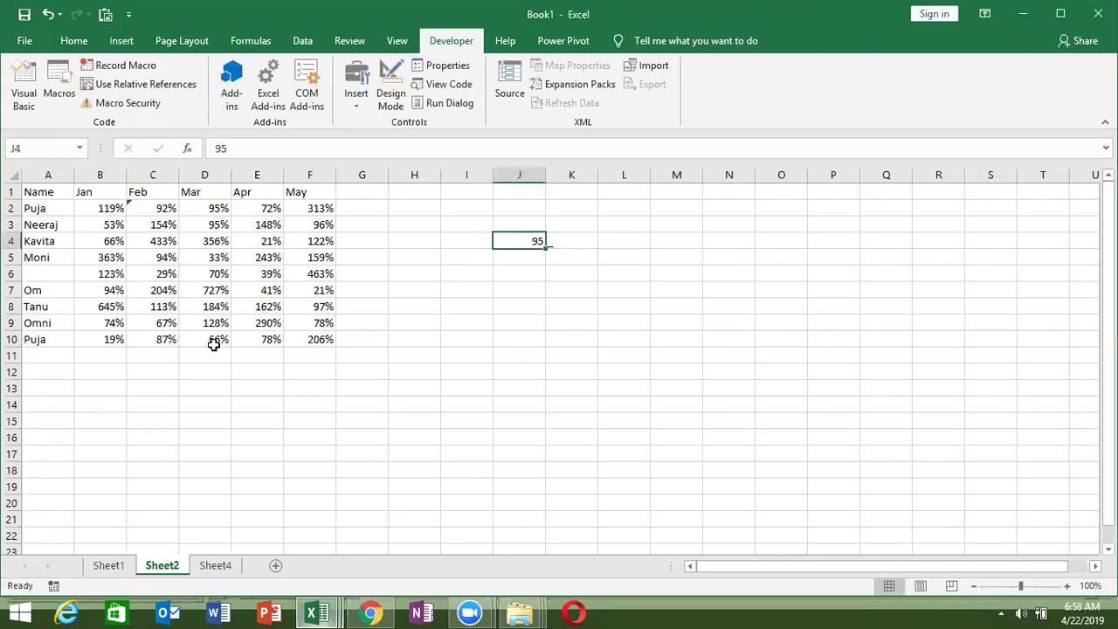
# Step: Enter 48 in J4 and step it up to 50, confirming K4 shows 2
pyautogui.write('4')
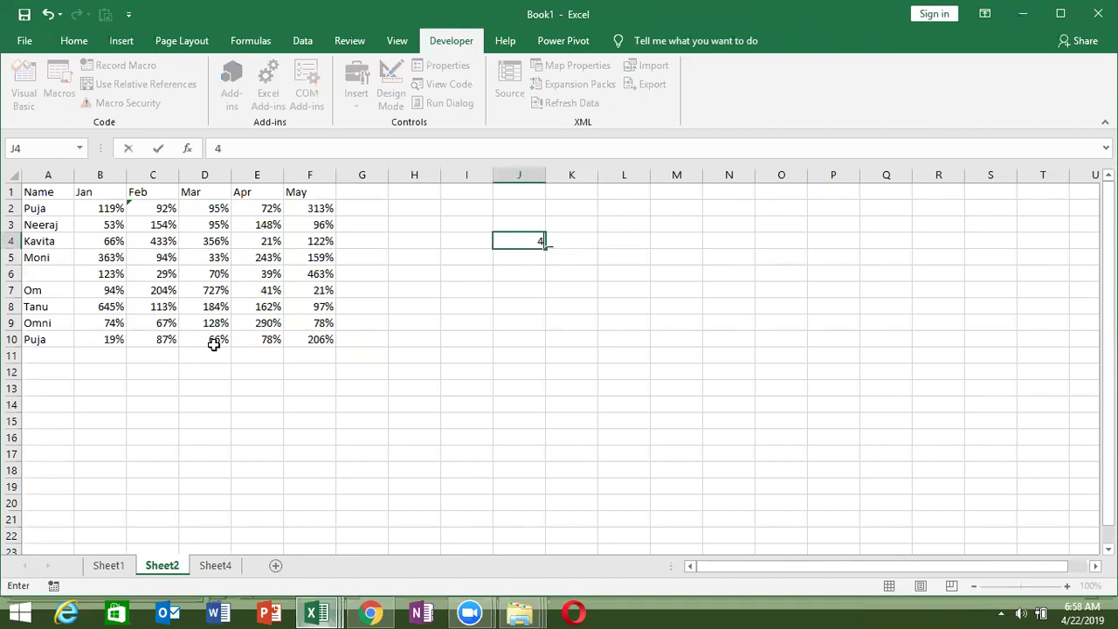
pyautogui.write('8')
pyautogui.press('Return')
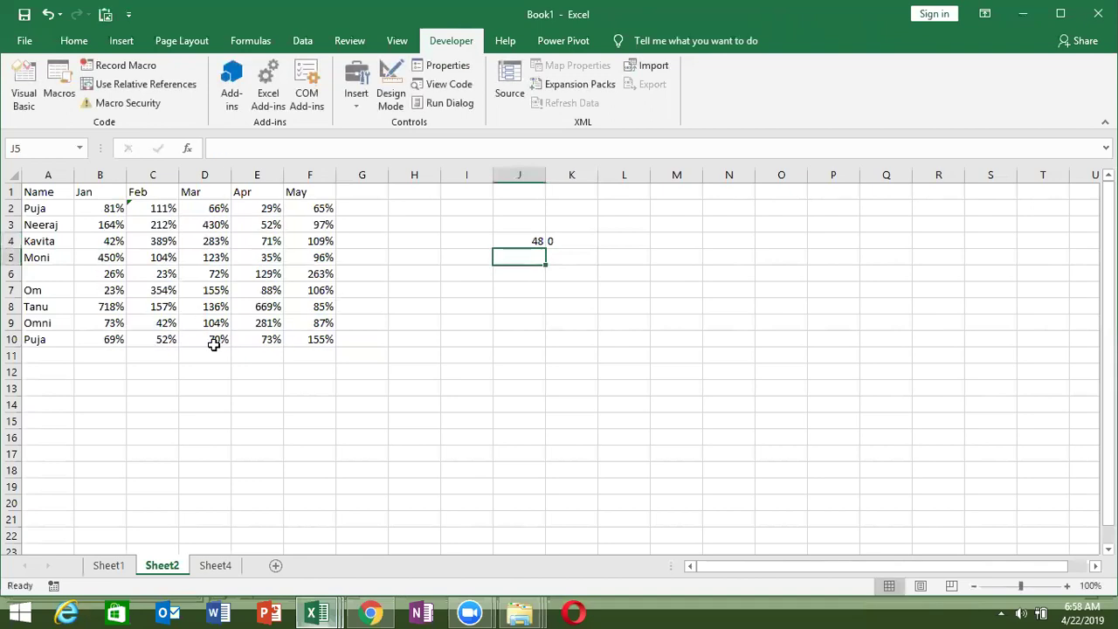
pyautogui.press('Up')
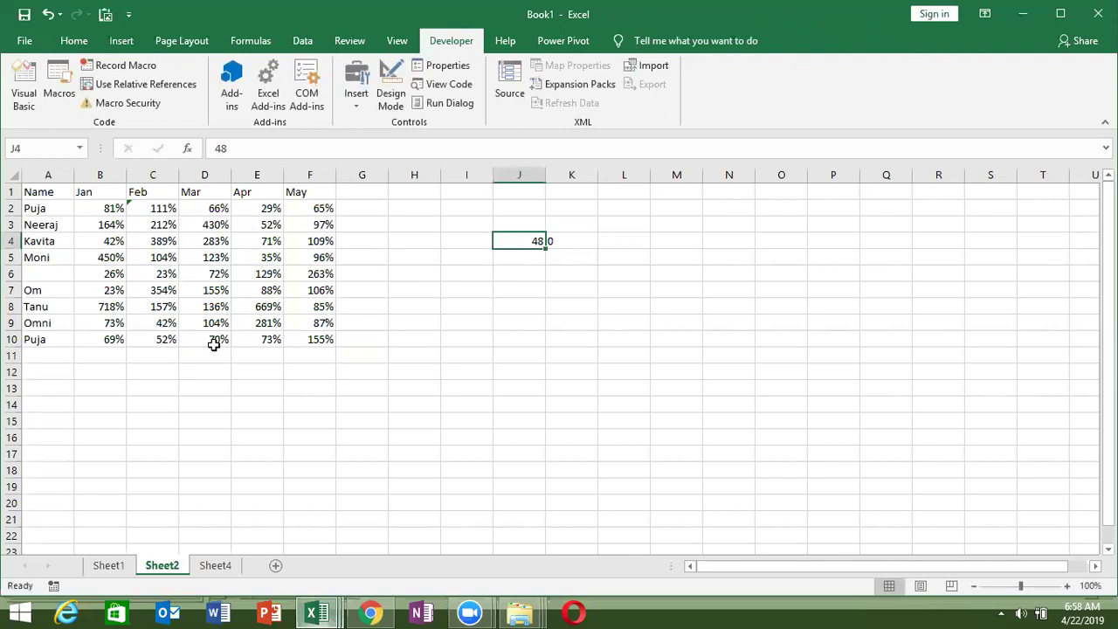
pyautogui.press('F9')
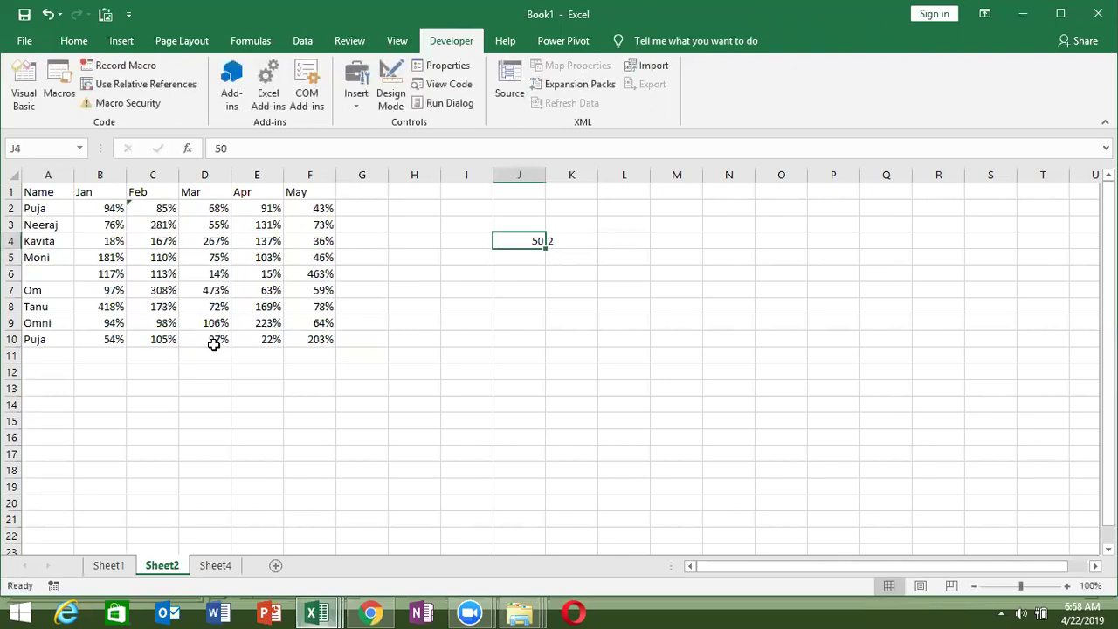
pyautogui.press('Right')
pyautogui.press('Left')
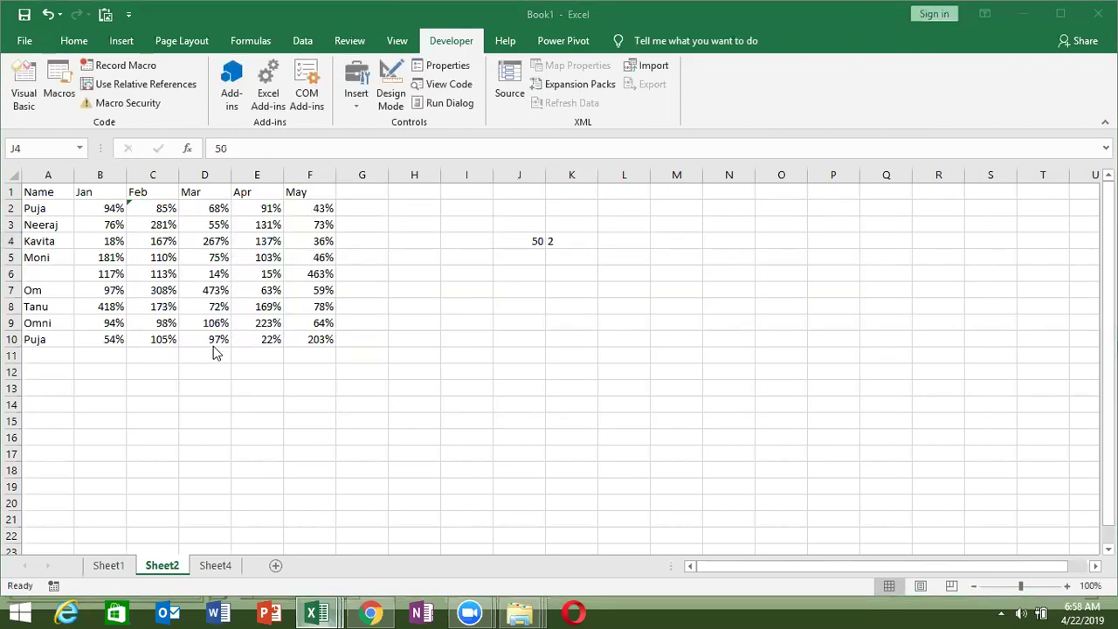
pyautogui.hotkey('alt', 'Tab')
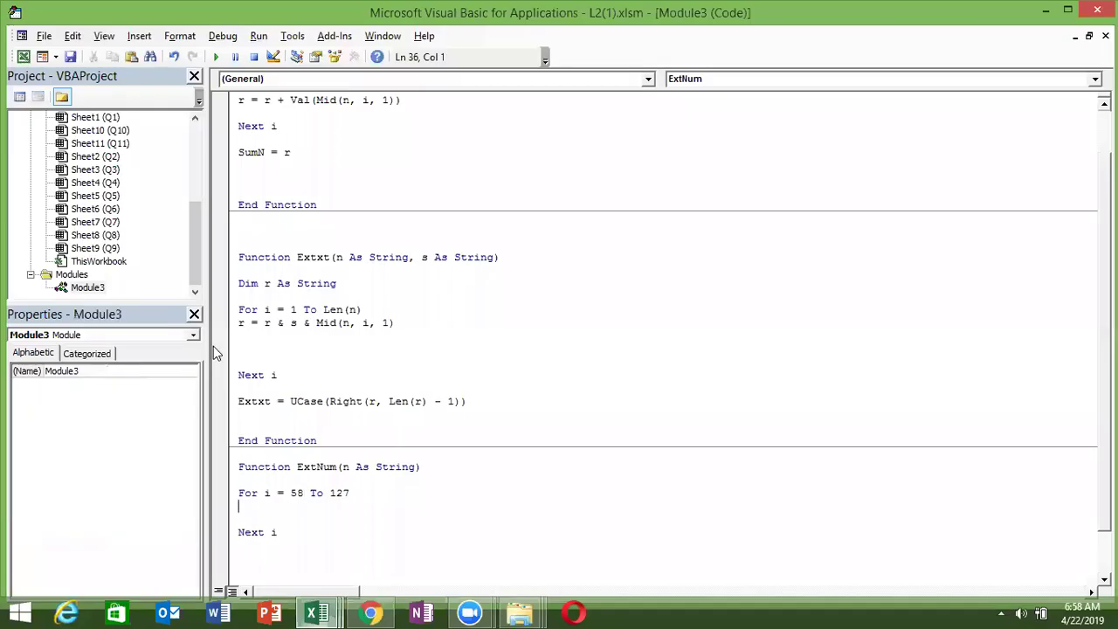
# Step: Add Dim r As String and r = n above the For loop
pyautogui.press('Down')
pyautogui.press('Down')
pyautogui.press('Down')
pyautogui.press('Down')
pyautogui.press('Up')
pyautogui.press('Up')
pyautogui.press('Up')
pyautogui.press('Return')
pyautogui.press('Up')
pyautogui.press('Up')
pyautogui.press('Return')
pyautogui.press('Up')
pyautogui.write('dim ')
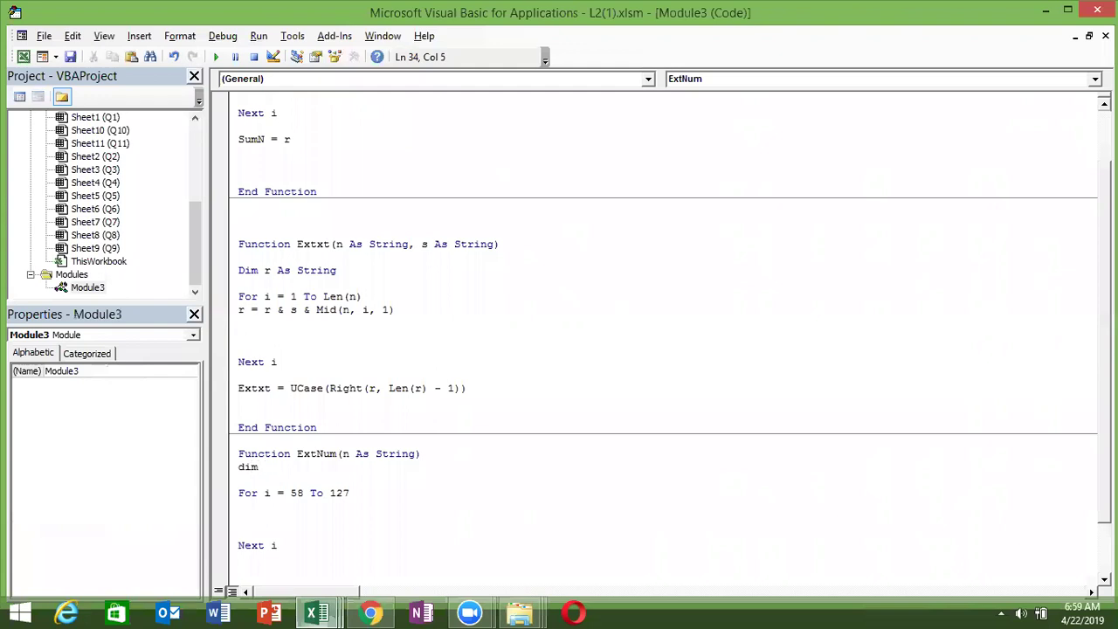
pyautogui.write('r as ')
pyautogui.write('str')
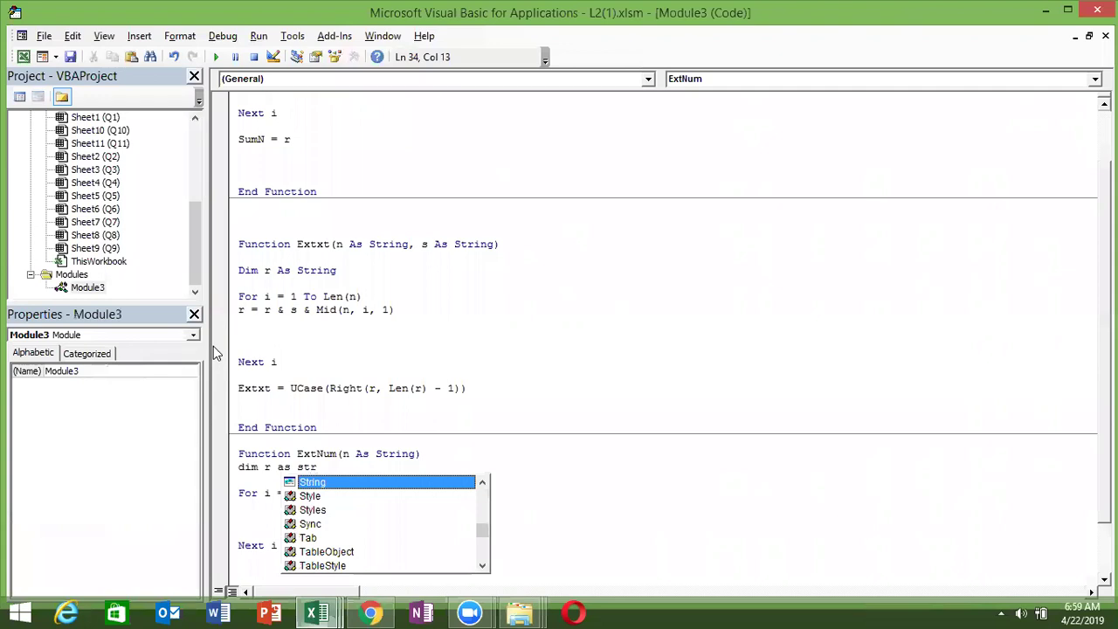
pyautogui.press('Return')
pyautogui.press('Return')
pyautogui.write('r = n')
pyautogui.press('Return')
# Step: Inside the loop, add r = Replace(r, Chr(i), "")
pyautogui.click(238, 532)
pyautogui.write('r=')
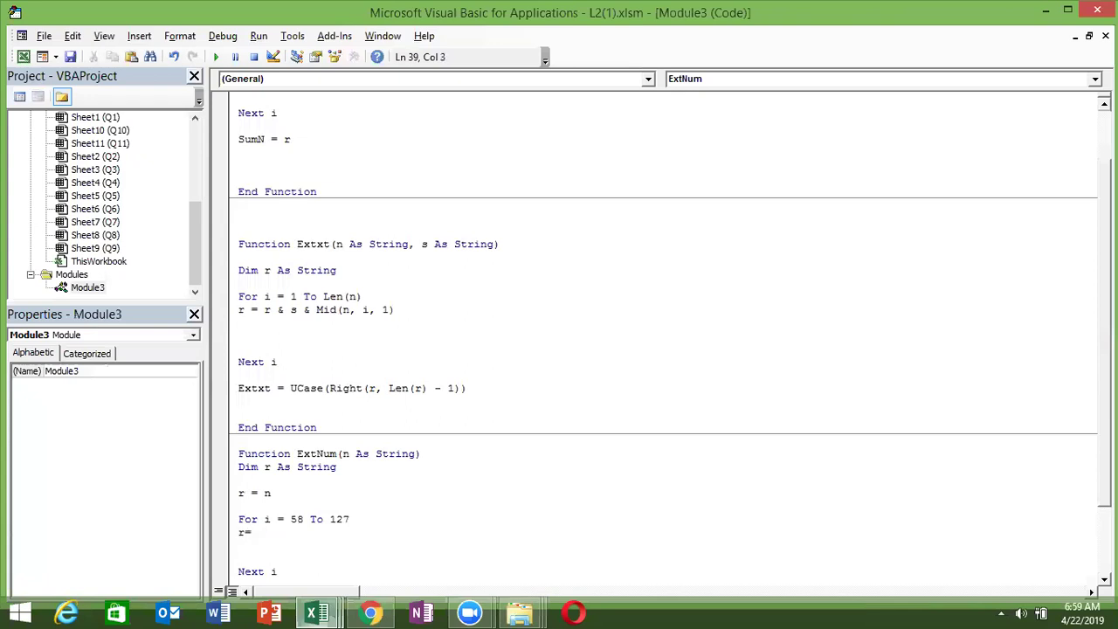
pyautogui.write('replace(')
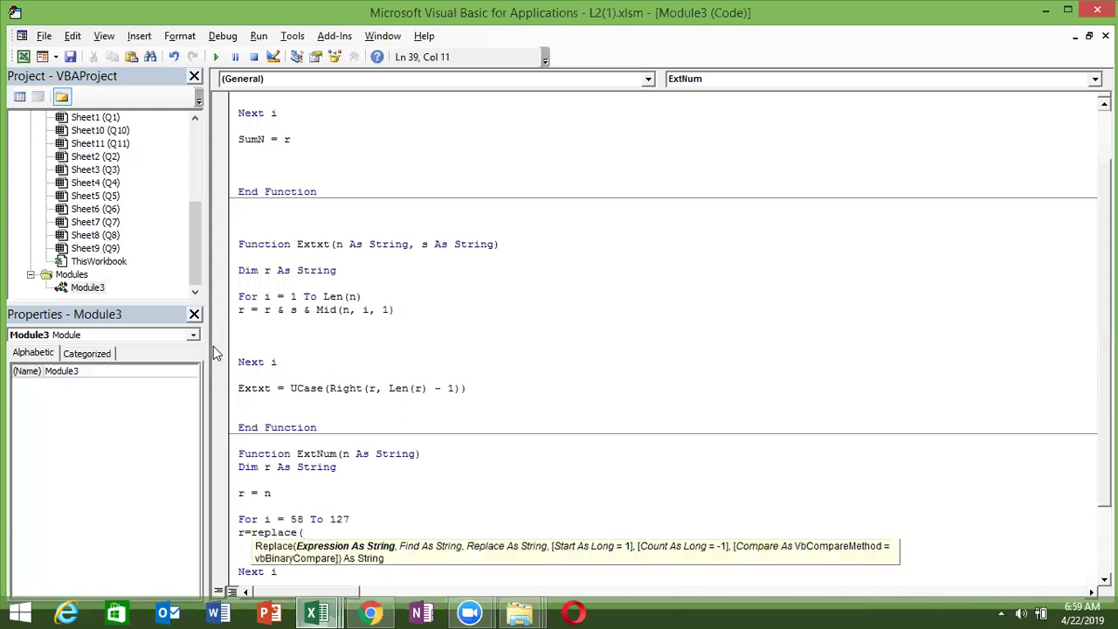
pyautogui.write('r')
pyautogui.write(',')
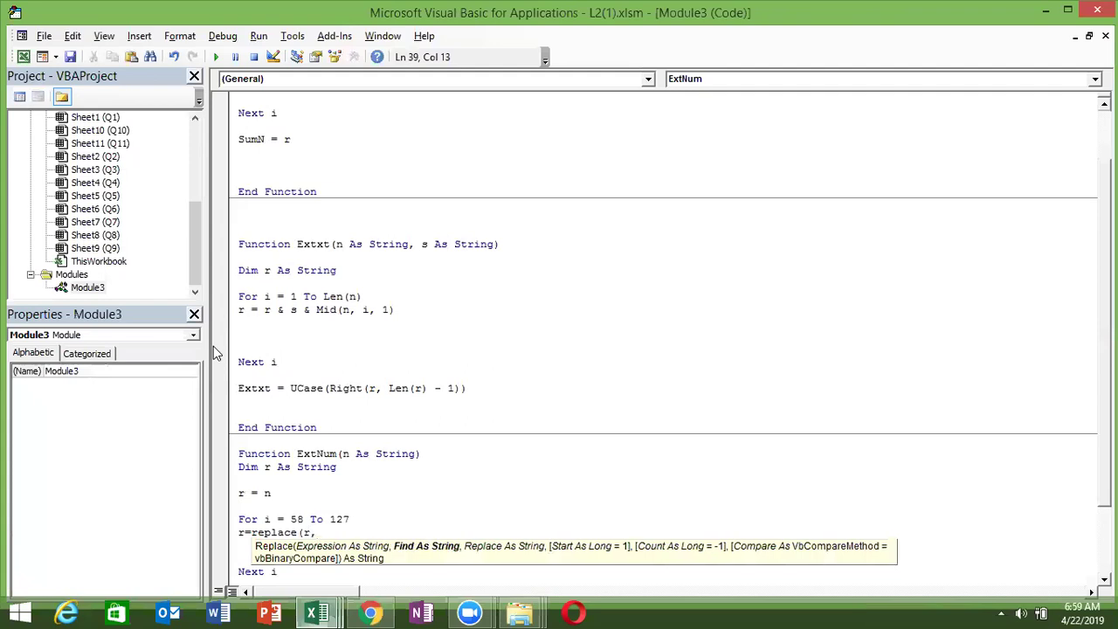
pyautogui.write('chr(i')
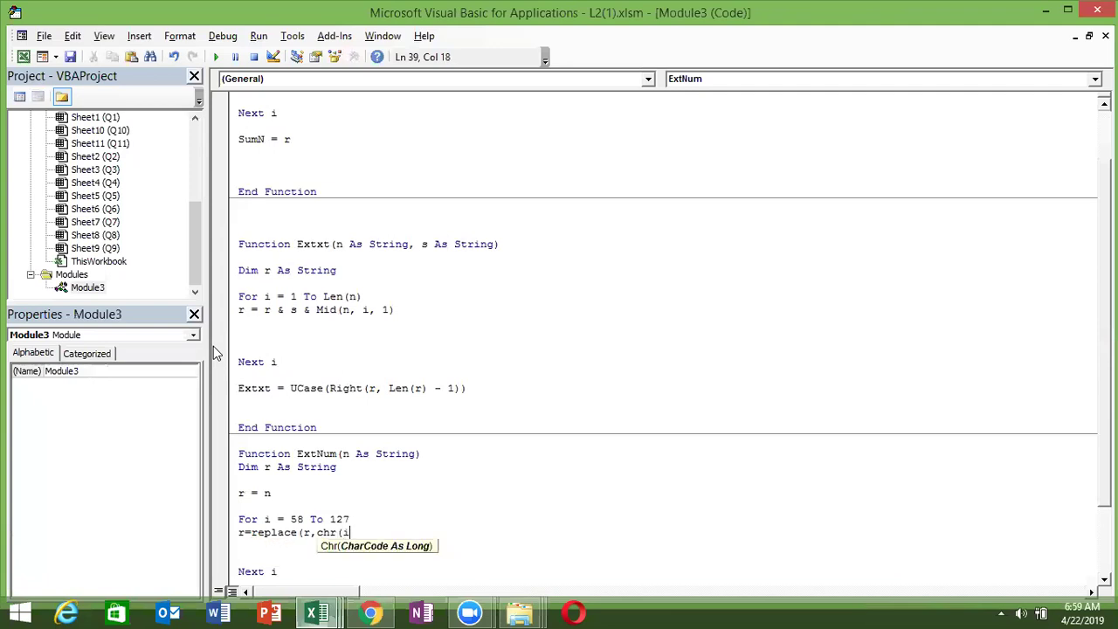
pyautogui.write('),"")')
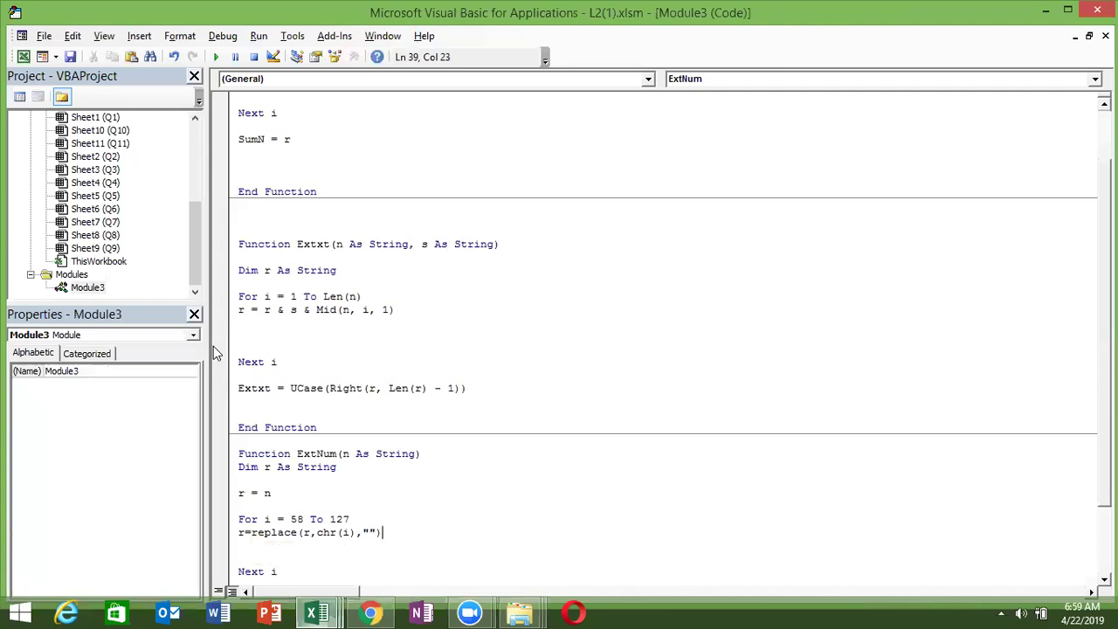
pyautogui.press('Down')
pyautogui.press('Down')
# Step: Add ExtNum = r after the loop so the function returns r
pyautogui.press('Down')
pyautogui.press('Down')
pyautogui.press('Down')
pyautogui.press('Down')
pyautogui.press('Down')
pyautogui.press('Down')
pyautogui.press('Down')
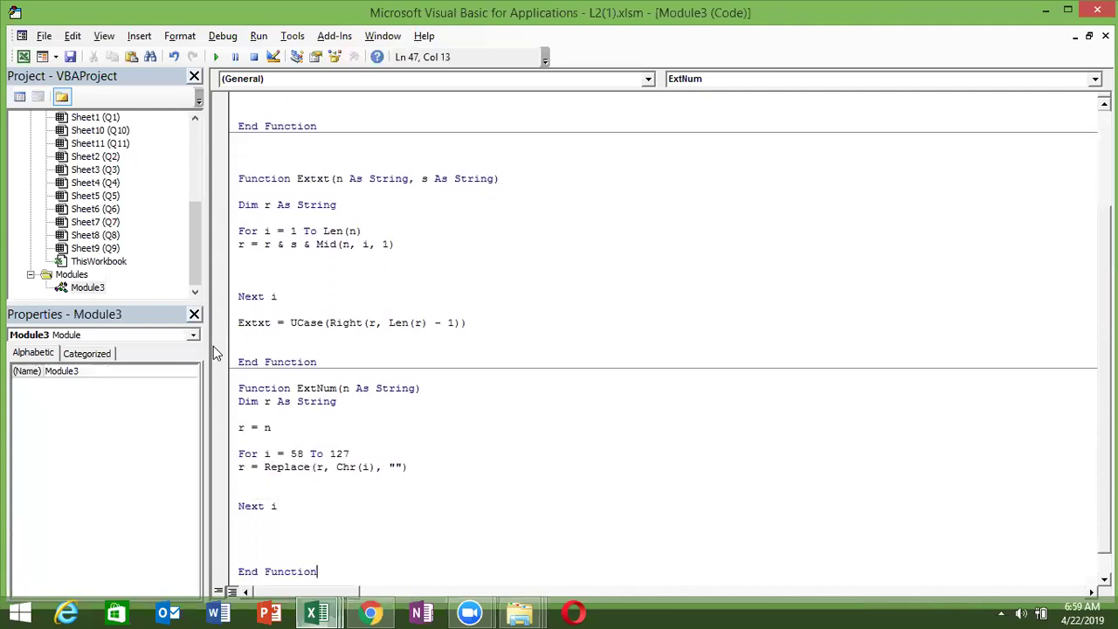
pyautogui.press('Down')
pyautogui.press('Up')
pyautogui.press('Up')
pyautogui.press('Up')
pyautogui.press('Up')
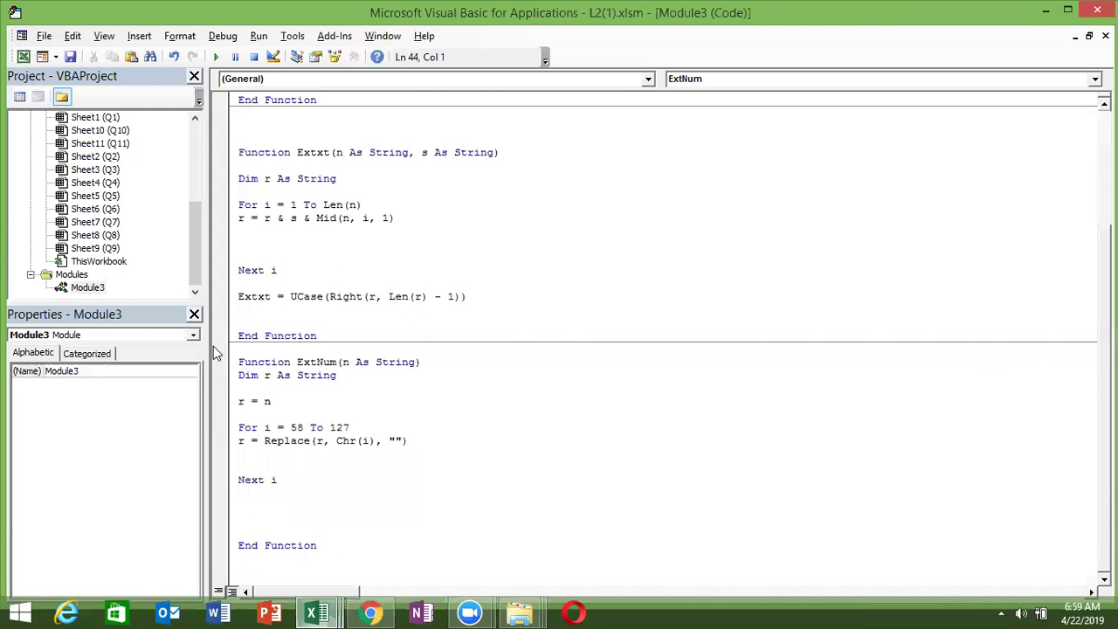
pyautogui.write('Ex')
pyautogui.write('tNum=r')
# Step: Give the ExtNum header the return type As Long
pyautogui.click(454, 360)
pyautogui.write('as ')
pyautogui.write(';ong')
pyautogui.press('BackSpace')
pyautogui.press('BackSpace')
pyautogui.press('BackSpace')
pyautogui.write('long')
pyautogui.press('Tab')
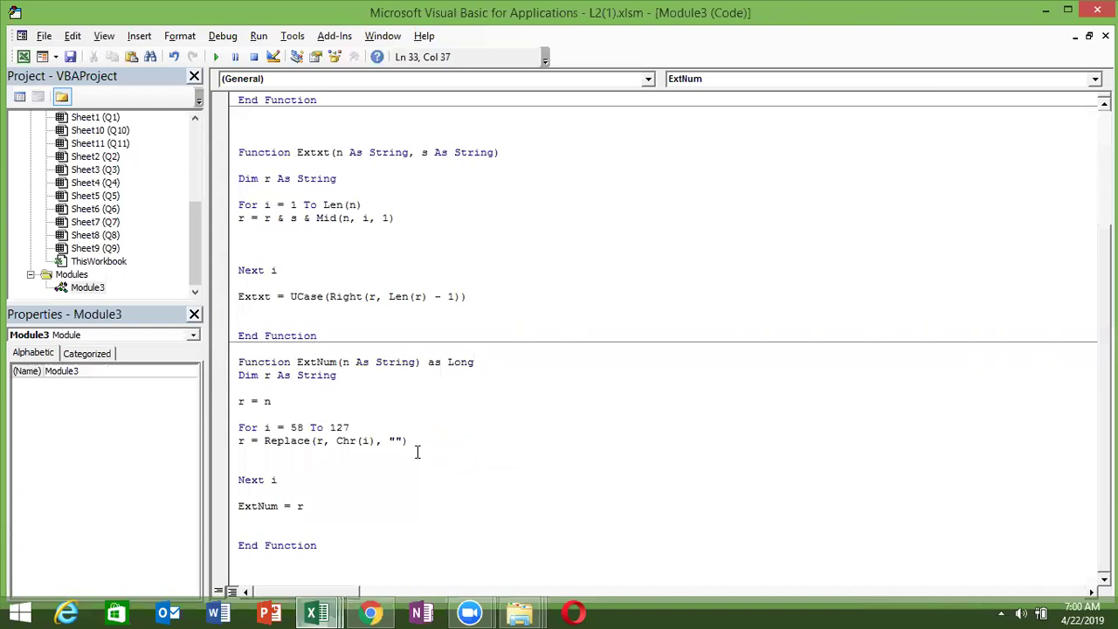
pyautogui.click(417, 474)
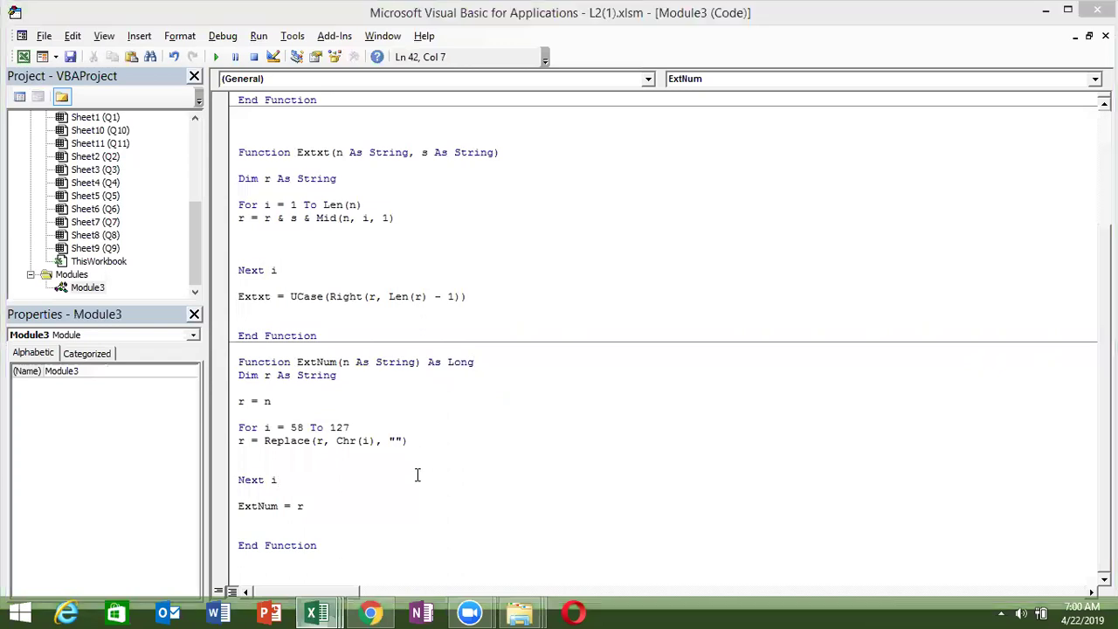
pyautogui.hotkey('alt', 'Tab')
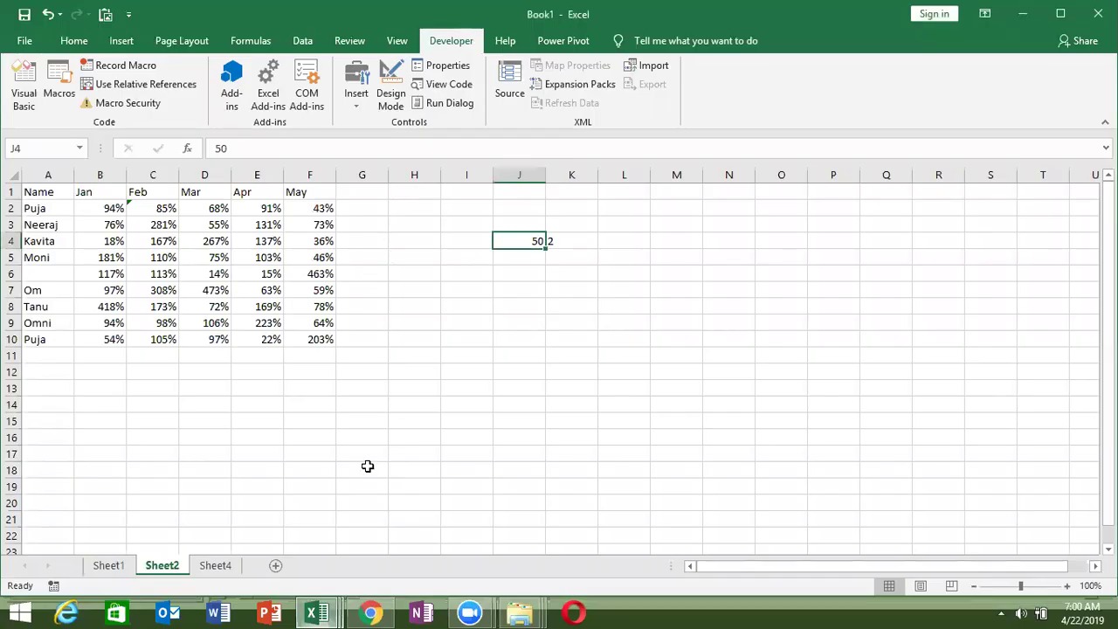
# Step: Switch to the L2(1) workbook on sheet Q6 and select B4
pyautogui.click(316, 613)
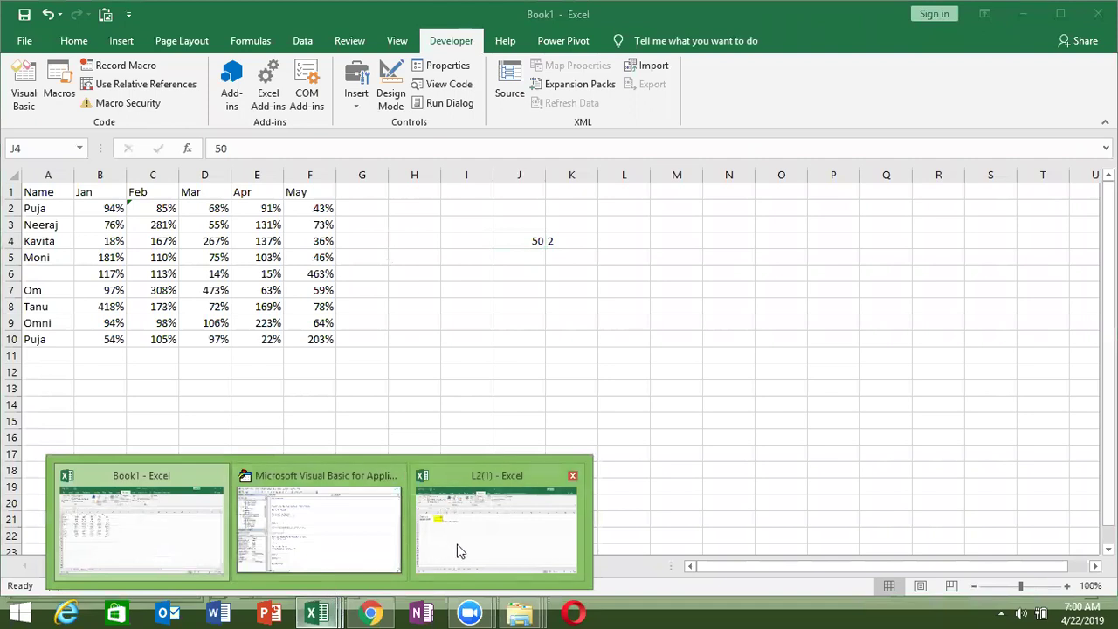
pyautogui.click(460, 552)
pyautogui.click(155, 223)
# Step: Enter =ExtNum(A4) in B4, returning 8521 from ssdfg8521ghhj
pyautogui.write('=ex')
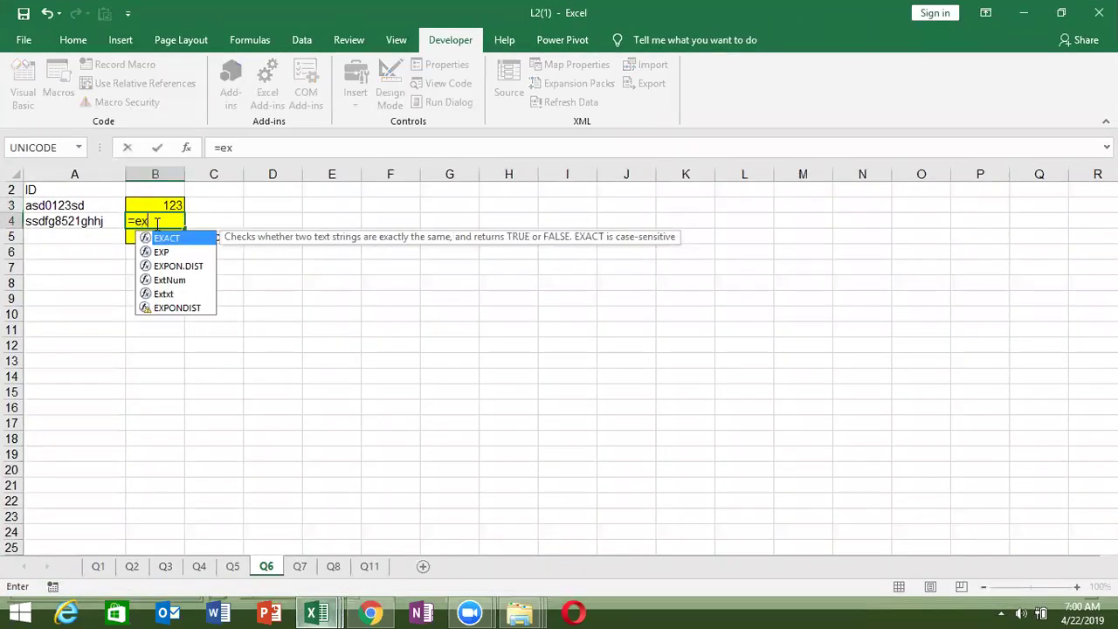
pyautogui.press('BackSpace')
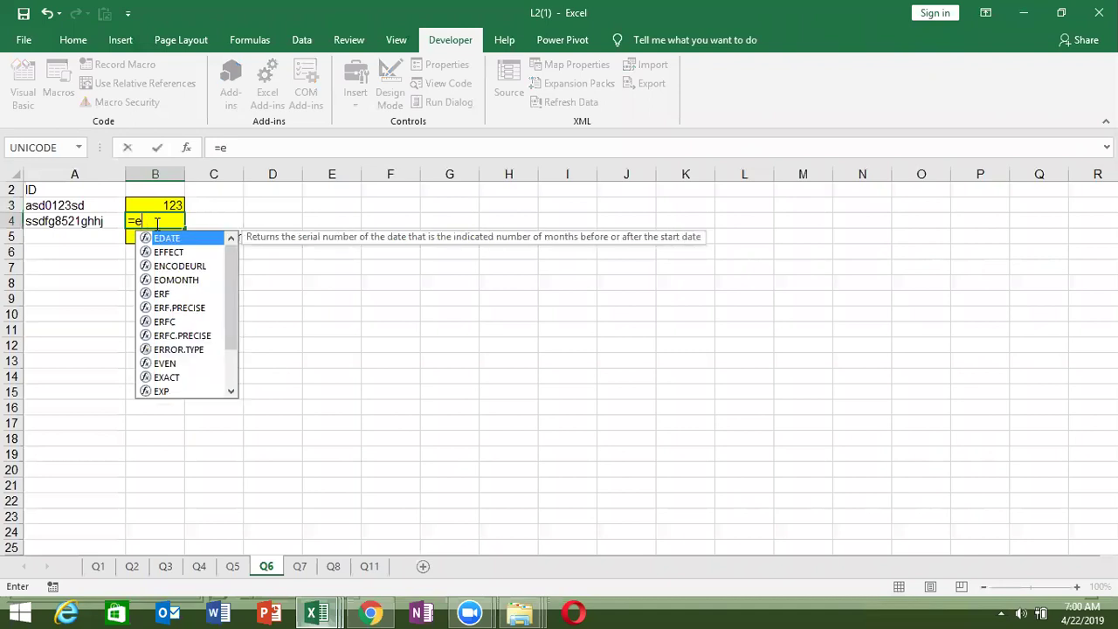
pyautogui.press('BackSpace')
pyautogui.write('E')
pyautogui.write('x')
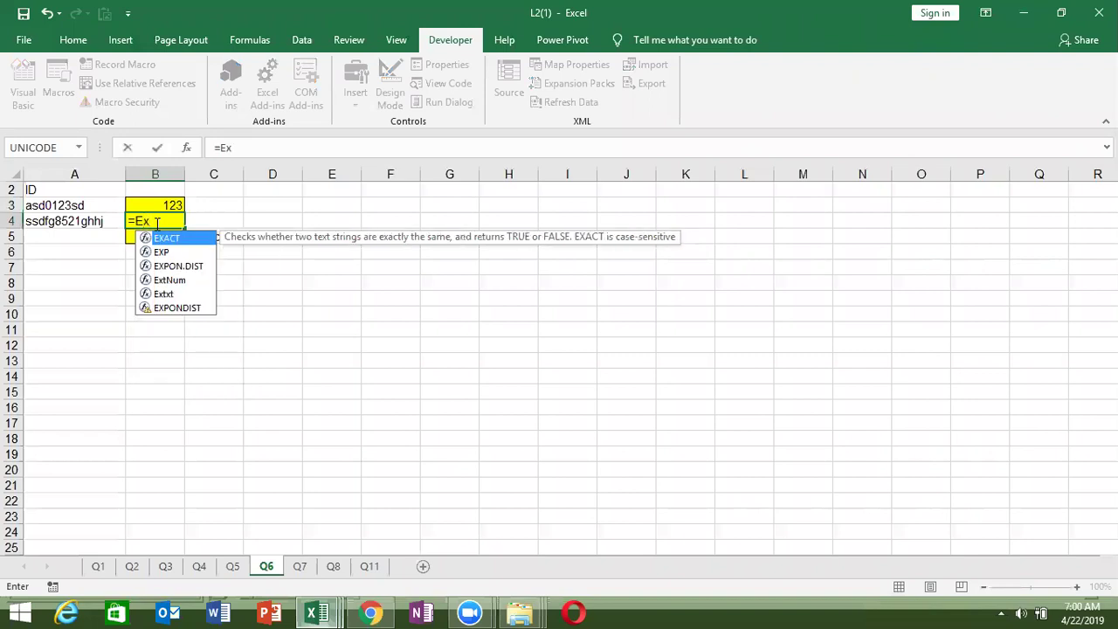
pyautogui.press('Down')
pyautogui.press('Down')
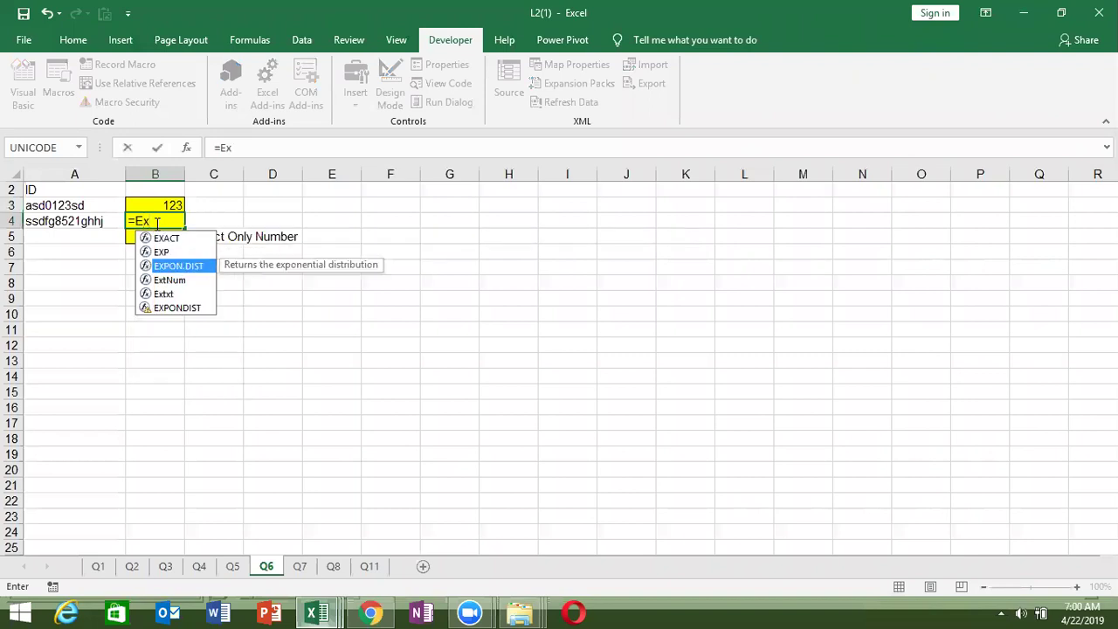
pyautogui.press('Down')
pyautogui.press('Tab')
pyautogui.click(91, 221)
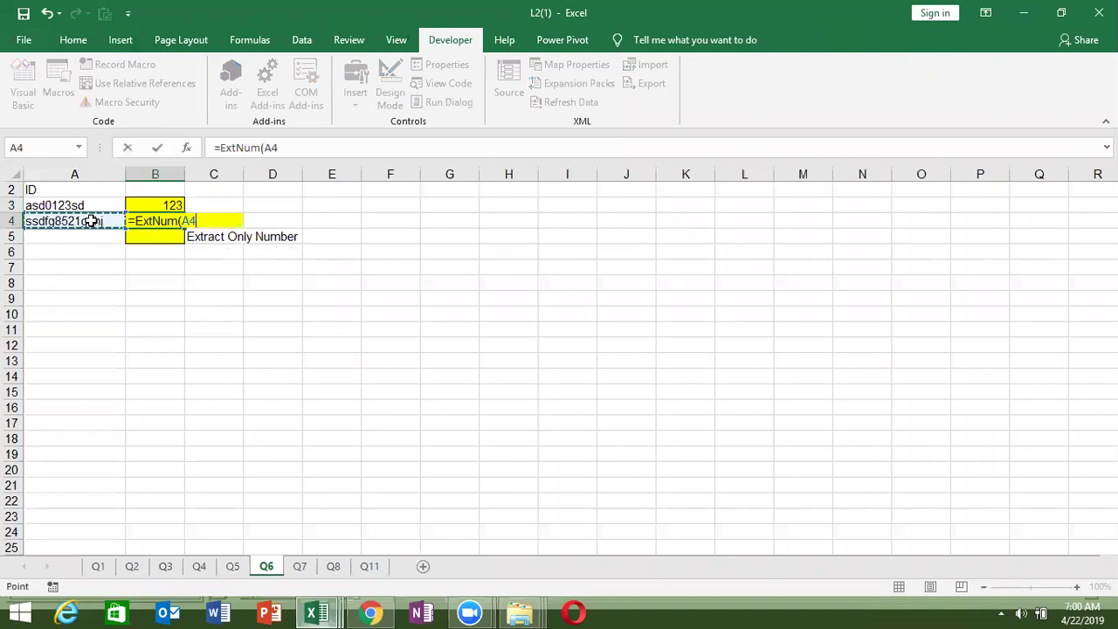
pyautogui.write(')')
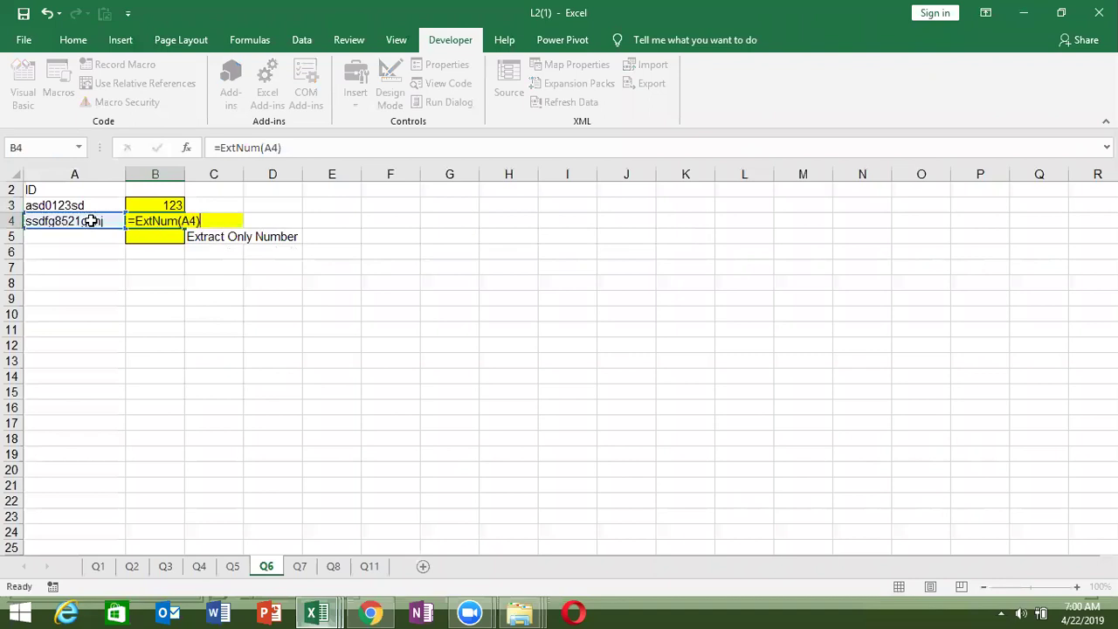
pyautogui.press('Return')
pyautogui.press('Up')
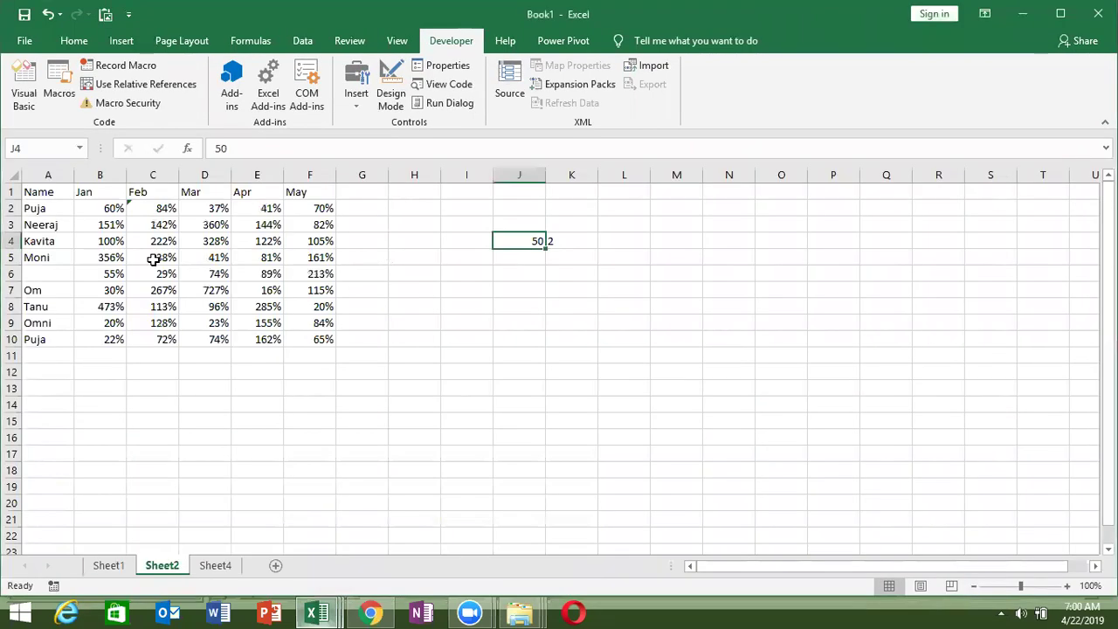
# Step: Recheck the ExtNum code, then hide all windows and open the charms bar
pyautogui.hotkey('alt', 'Tab')
pyautogui.hotkey('alt', 'Tab')
pyautogui.hotkey('alt', 'Tab')
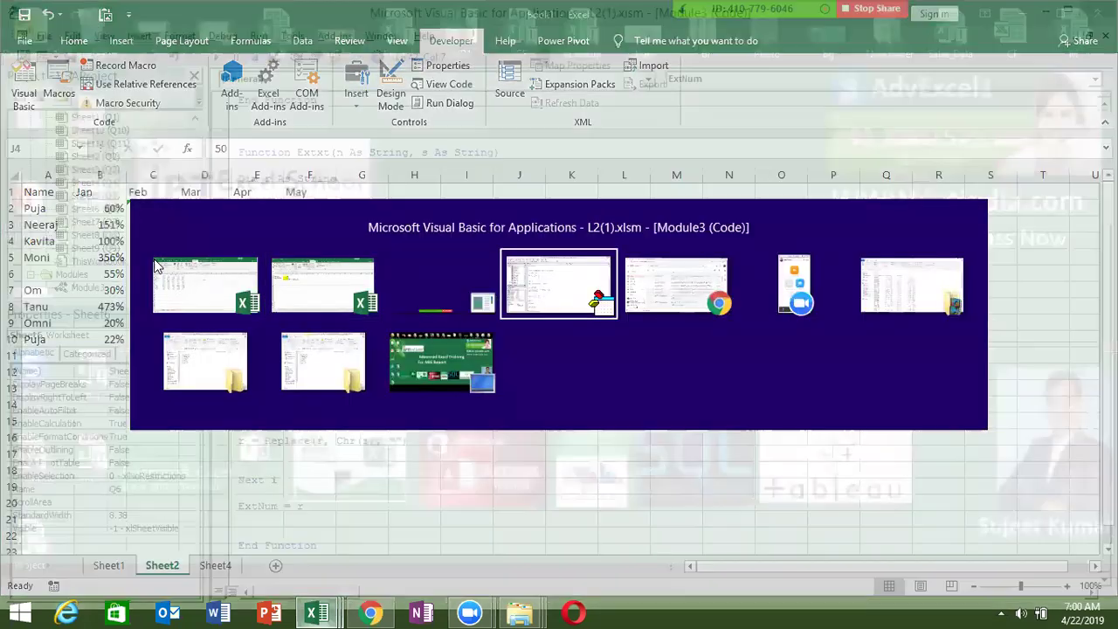
pyautogui.click(271, 525)
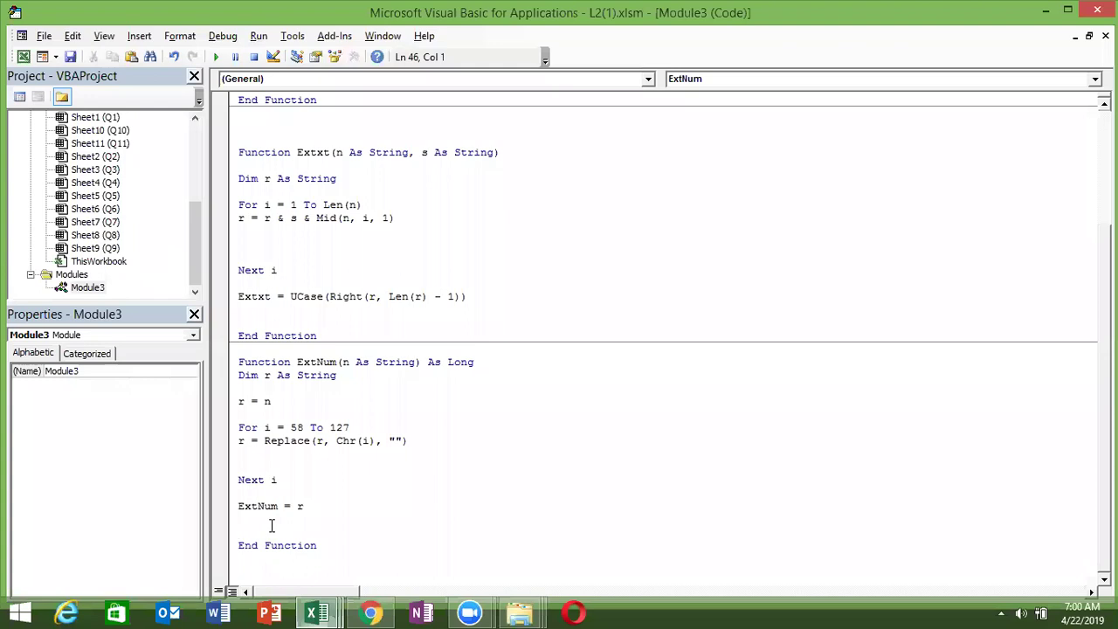
pyautogui.click(277, 464)
pyautogui.hotkey('alt', 'Tab')
pyautogui.hotkey('alt', 'Tab')
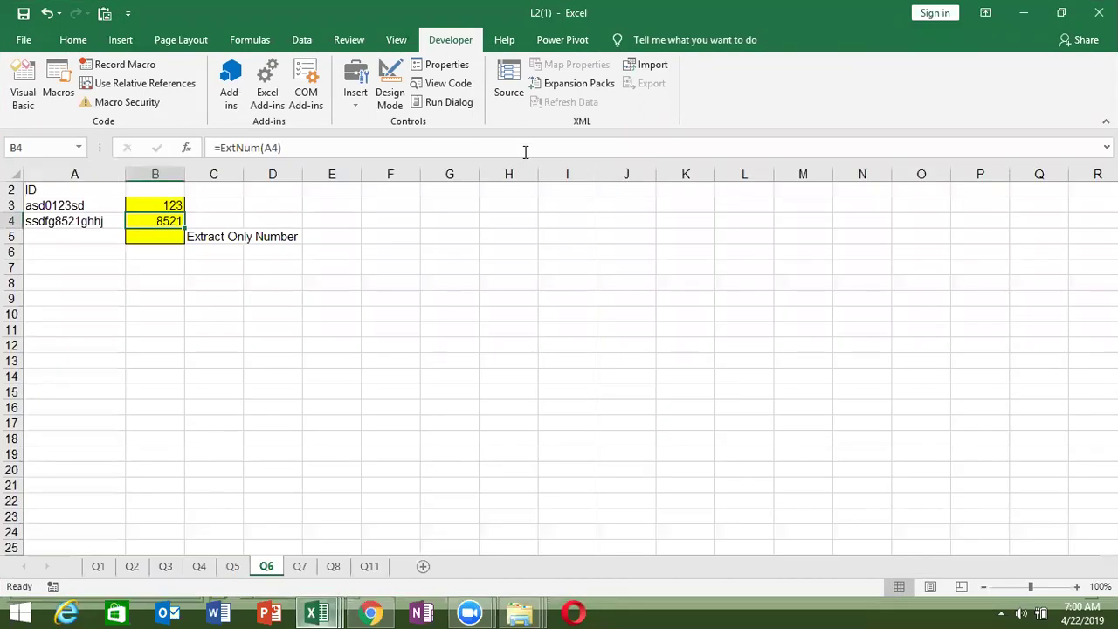
pyautogui.press('super+d')
pyautogui.press('super+c')
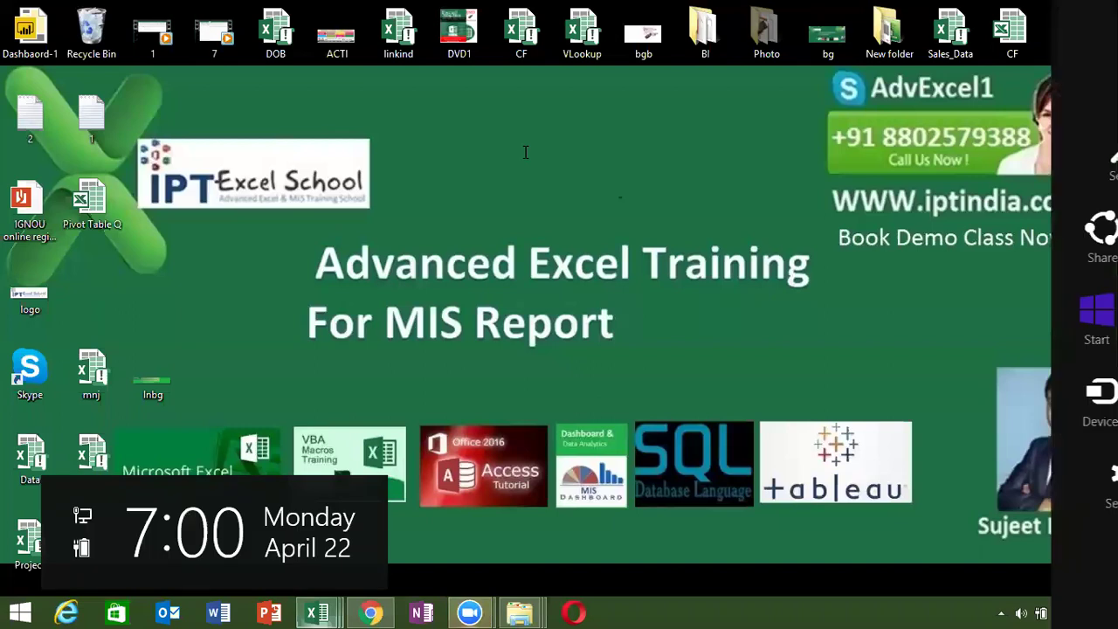